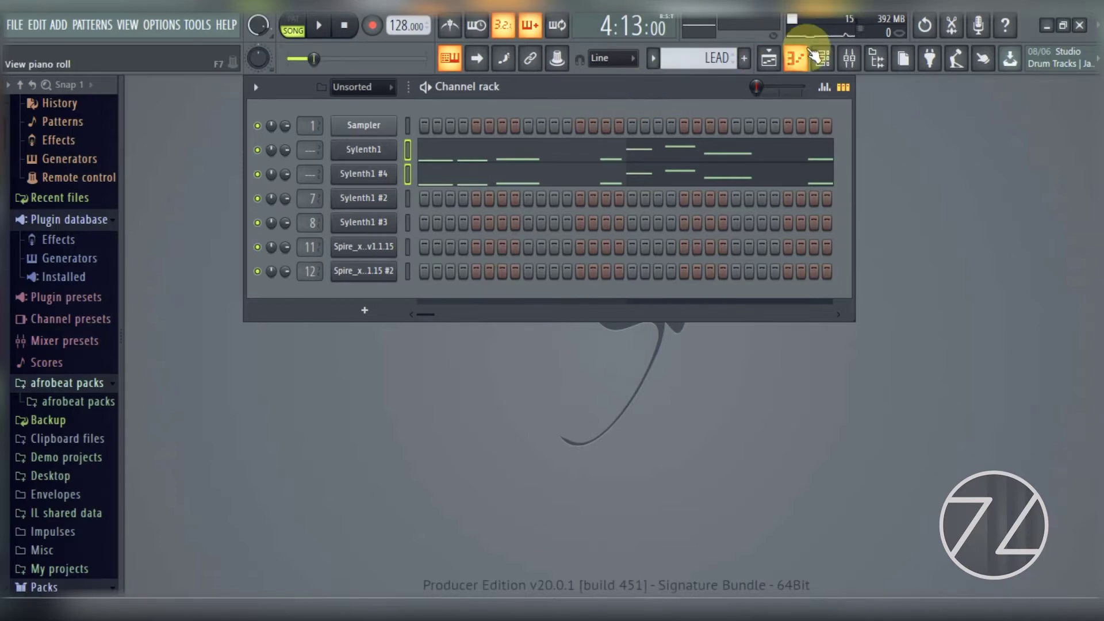
{"action": "left_click", "coordinate": [777, 62]}
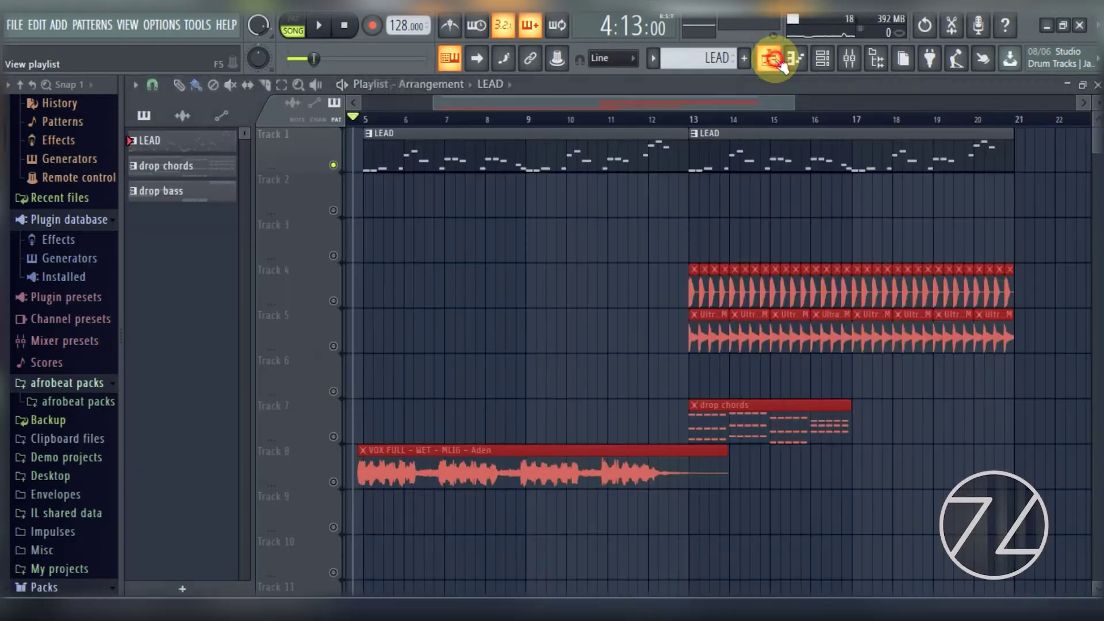
{"action": "left_click", "coordinate": [326, 28]}
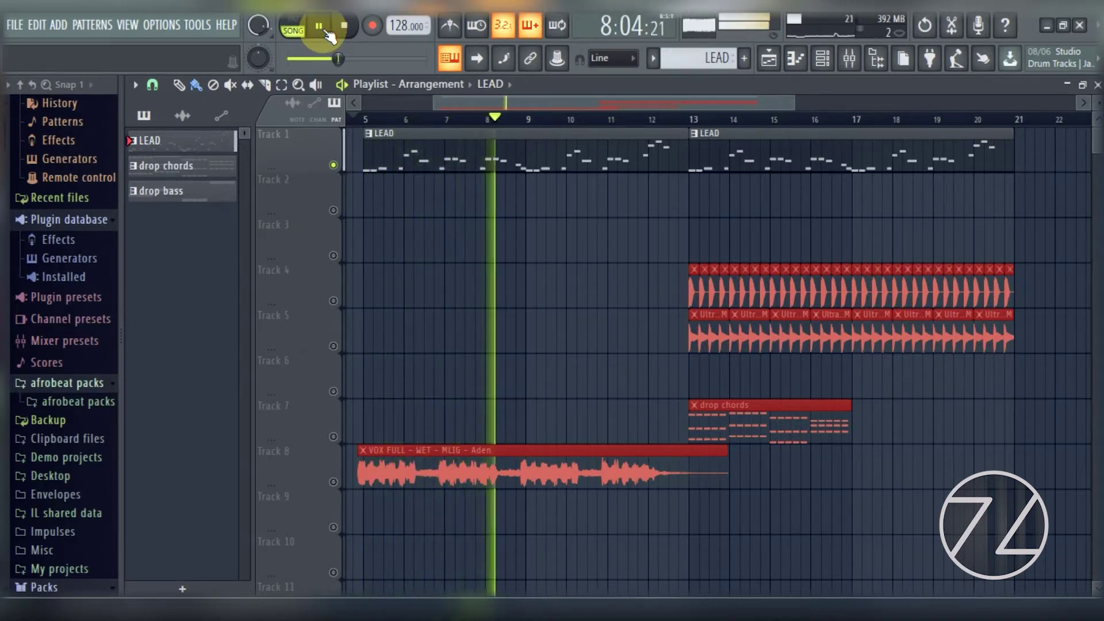
{"action": "left_click", "coordinate": [329, 33]}
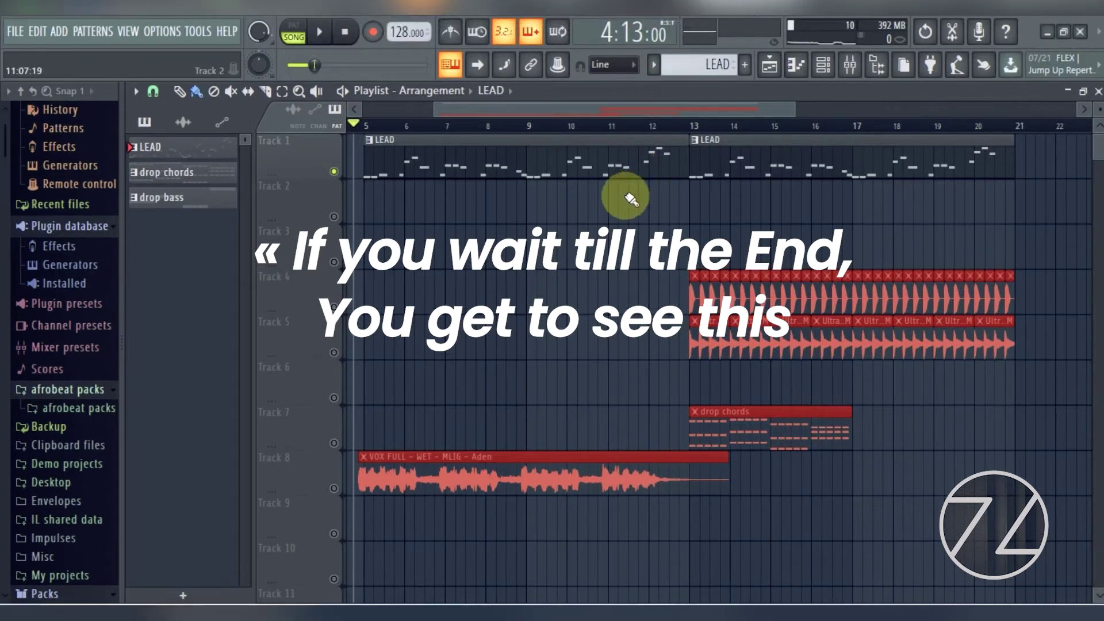
{"action": "key", "text": "space"}
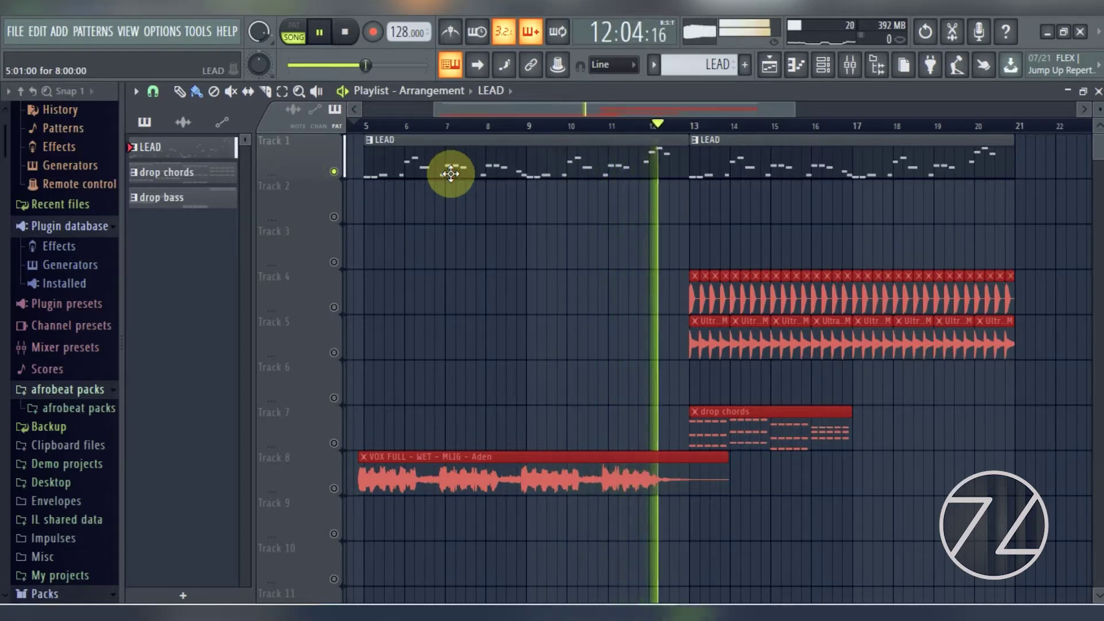
{"action": "key", "text": "space"}
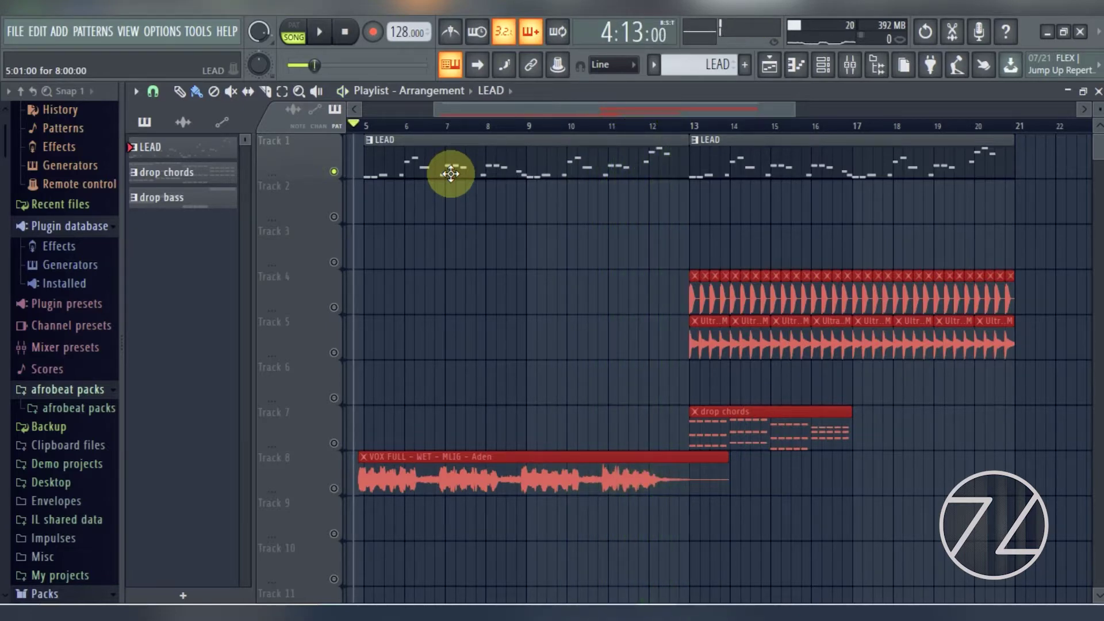
Step: In the Channel rack, select Sylenth1's LED and add Sylenth1 #4 to the selection
{"action": "left_click", "coordinate": [825, 65]}
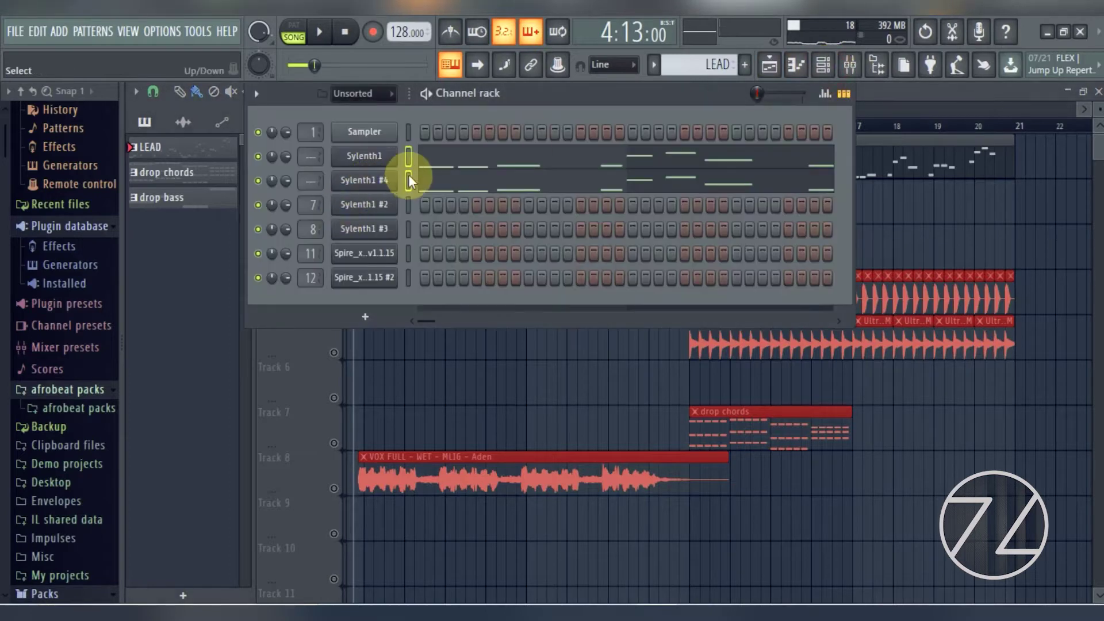
{"action": "left_click", "coordinate": [388, 155]}
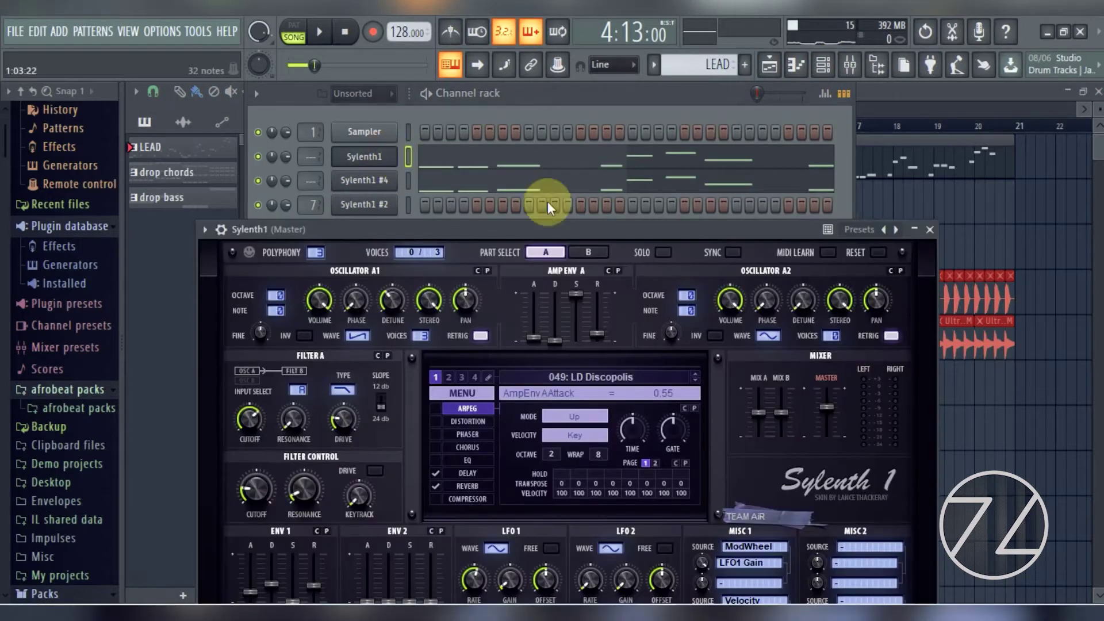
{"action": "left_click", "coordinate": [928, 231]}
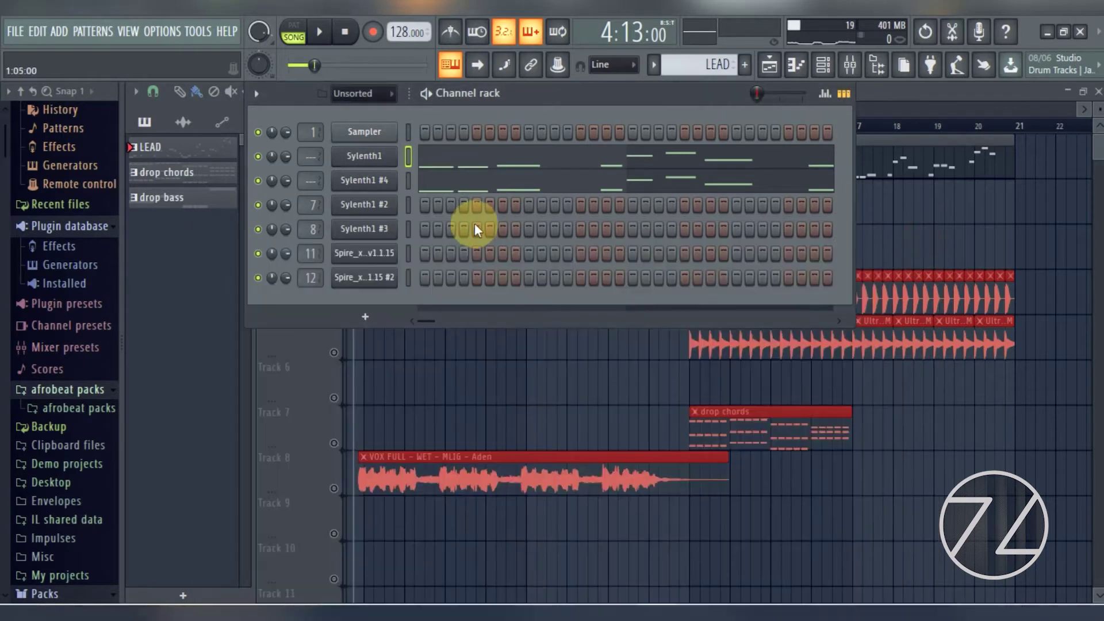
{"action": "left_click", "coordinate": [412, 160]}
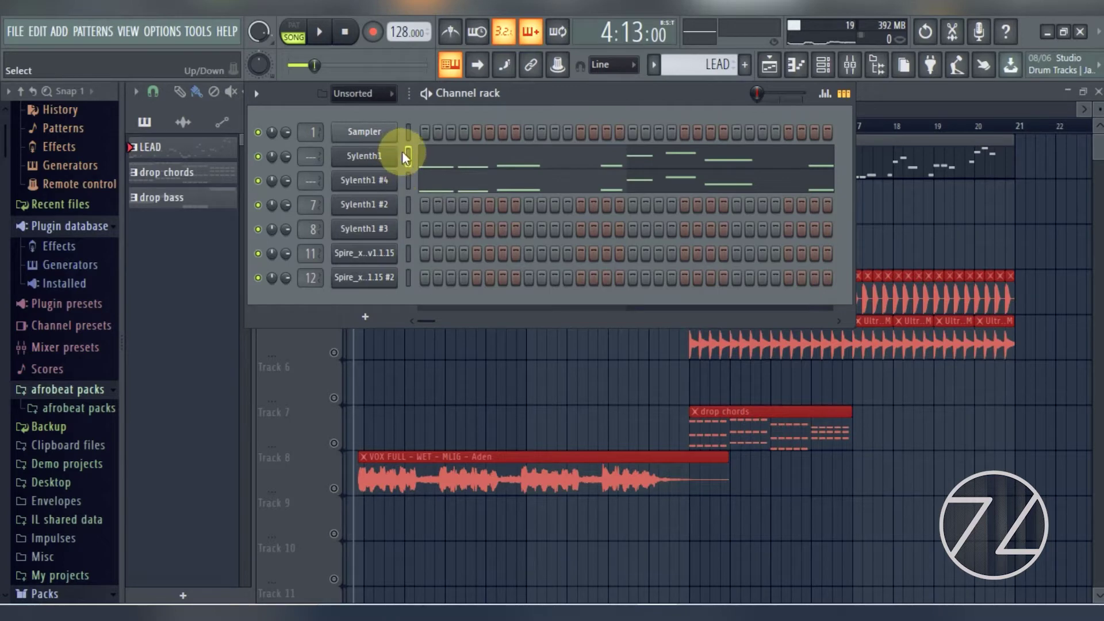
{"action": "left_click", "coordinate": [412, 175]}
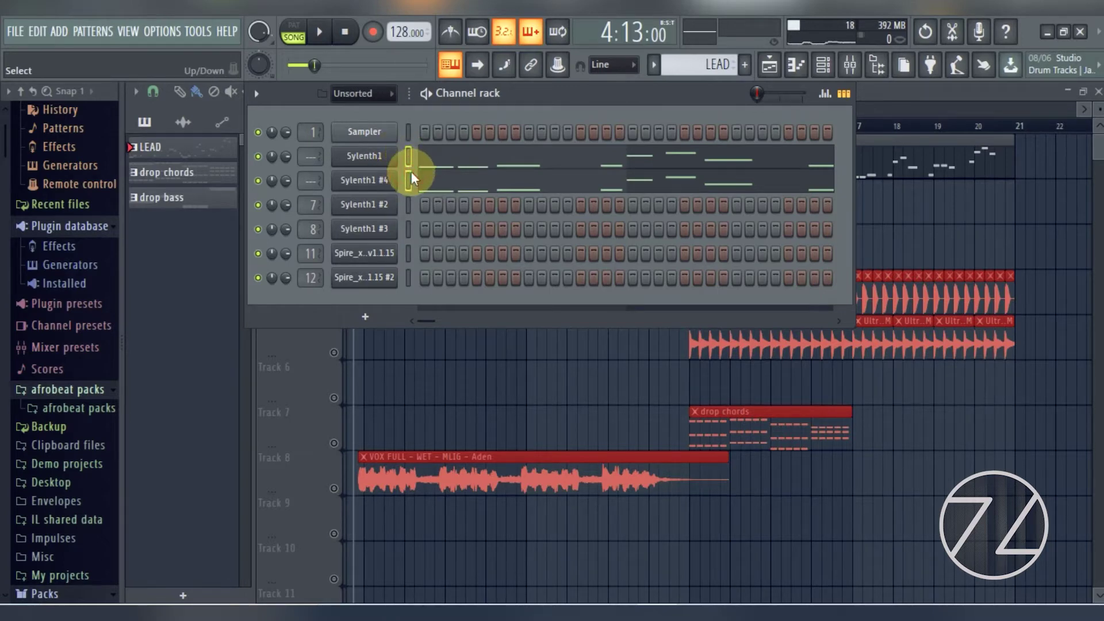
{"action": "left_click", "coordinate": [850, 64]}
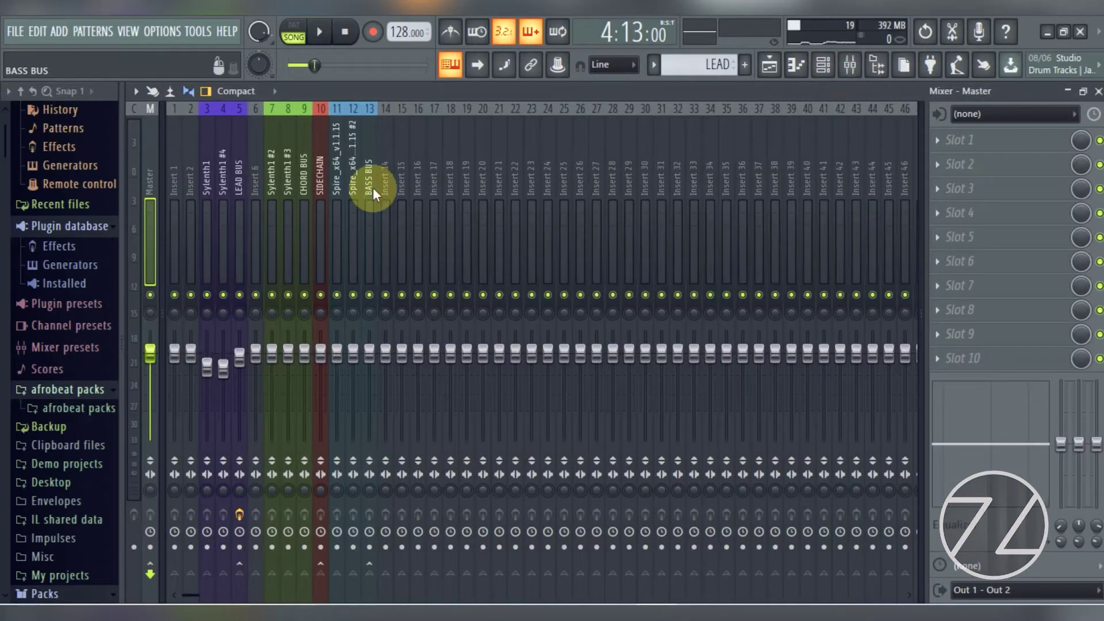
Step: Route both Sylenth1 channels to consecutive inserts from Insert 3, then audition playback
{"action": "left_click", "coordinate": [206, 190]}
{"action": "right_click", "coordinate": [207, 190]}
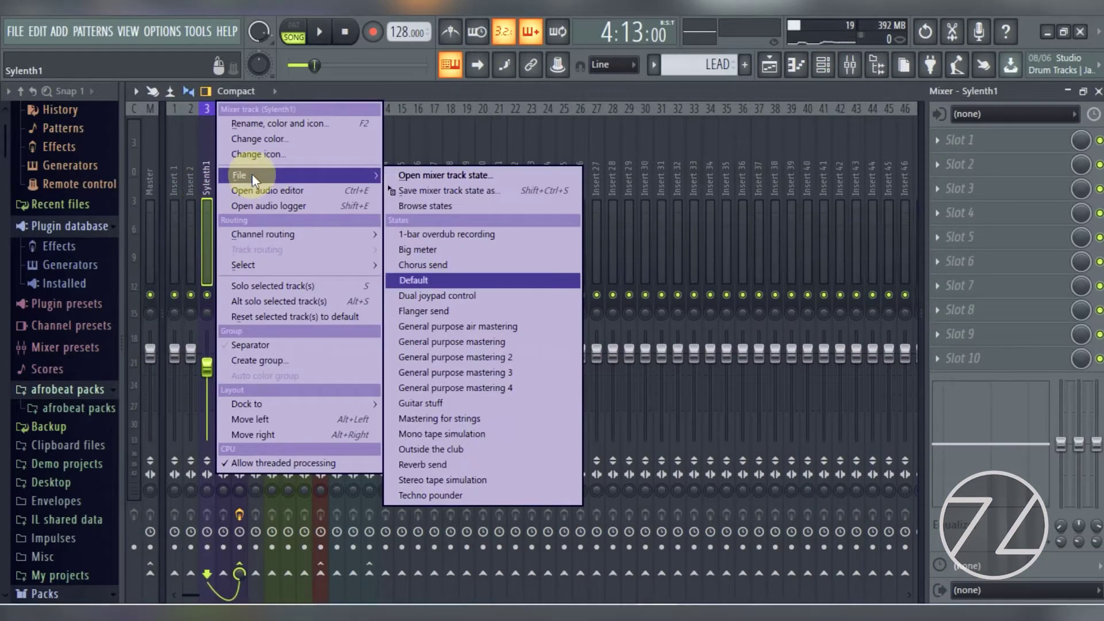
{"action": "mouse_move", "coordinate": [264, 233]}
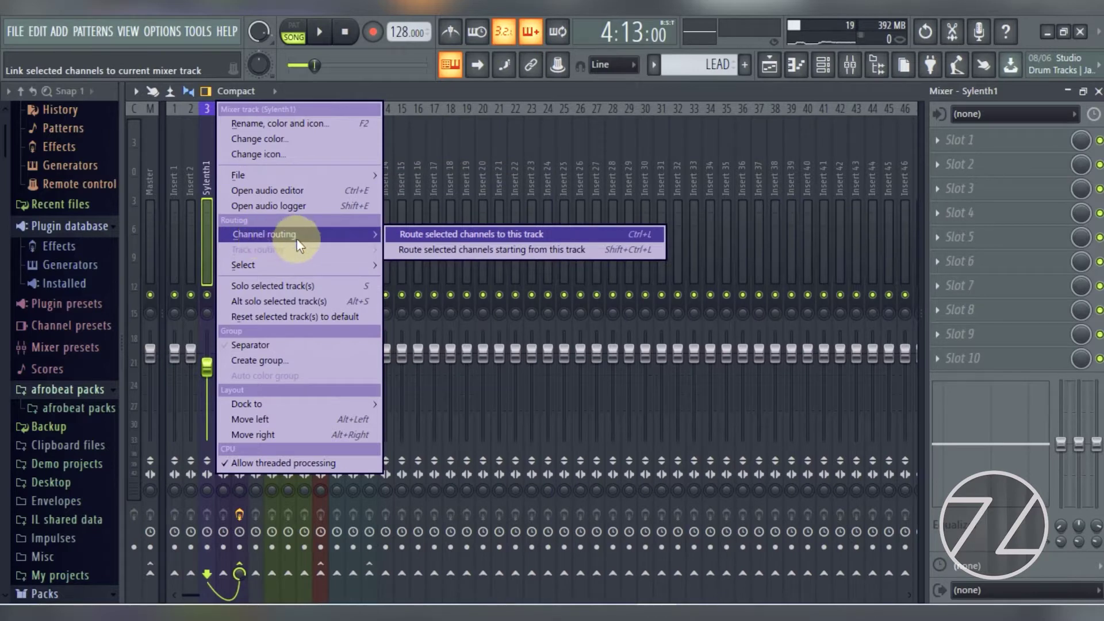
{"action": "left_click", "coordinate": [451, 247]}
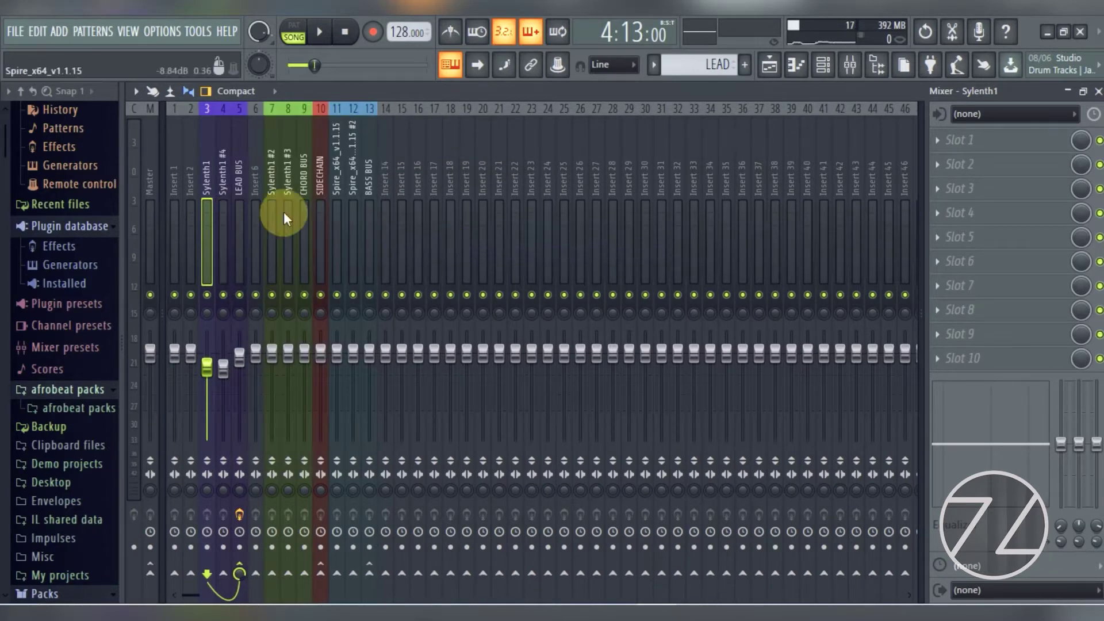
{"action": "key", "text": "space"}
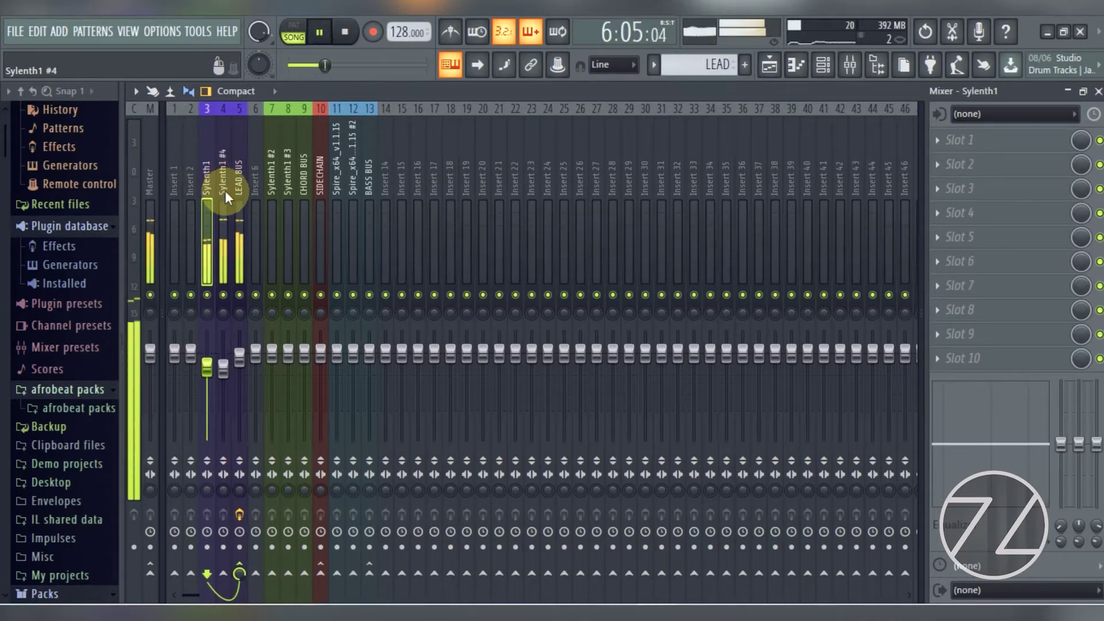
{"action": "key", "text": "space"}
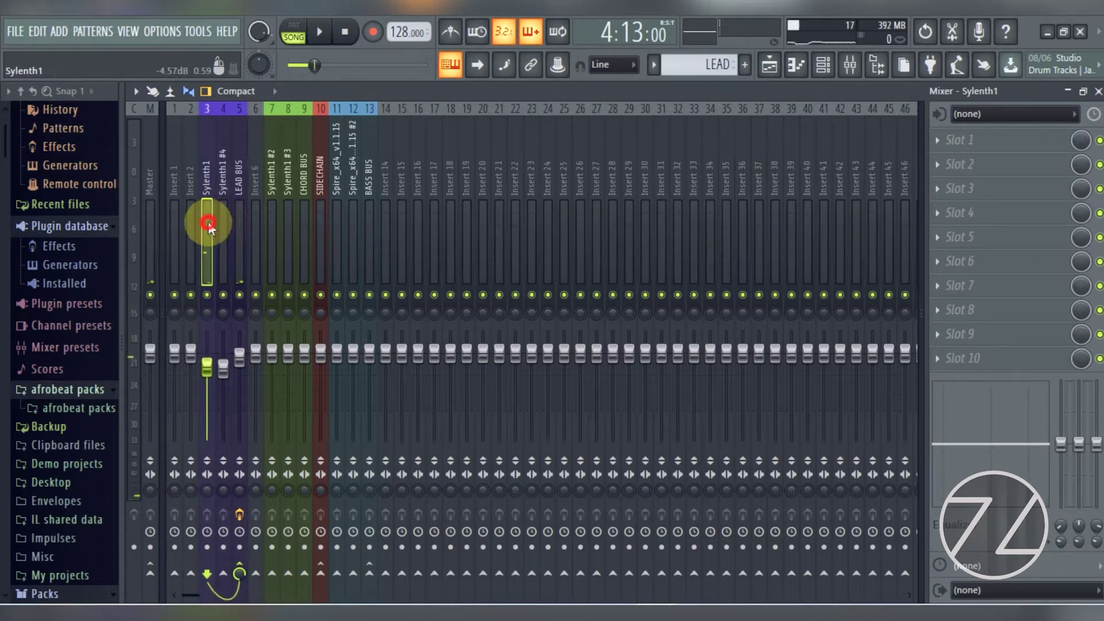
Step: Route the Sylenth1 and Sylenth1 #4 inserts exclusively to LEAD BUS
{"action": "left_click", "coordinate": [243, 198]}
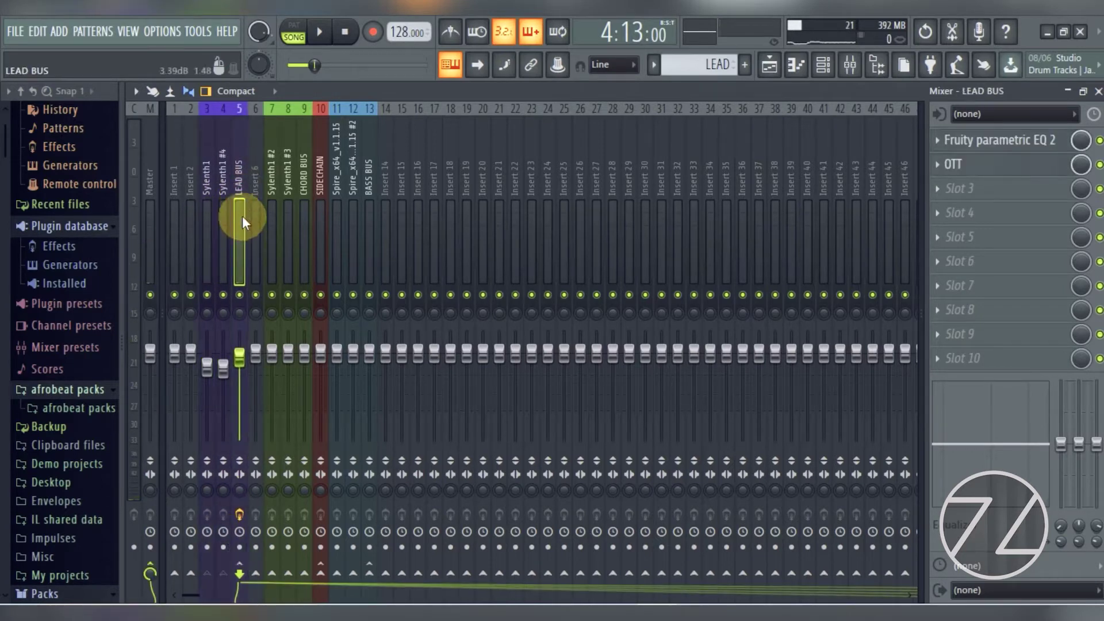
{"action": "left_click", "coordinate": [214, 157]}
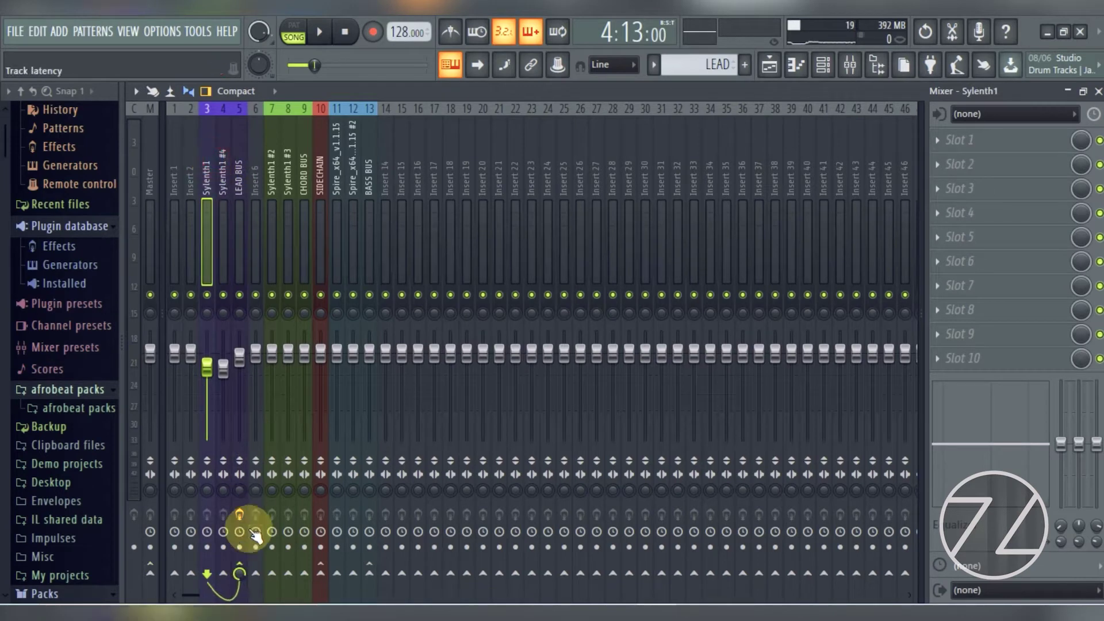
{"action": "left_click", "coordinate": [238, 557]}
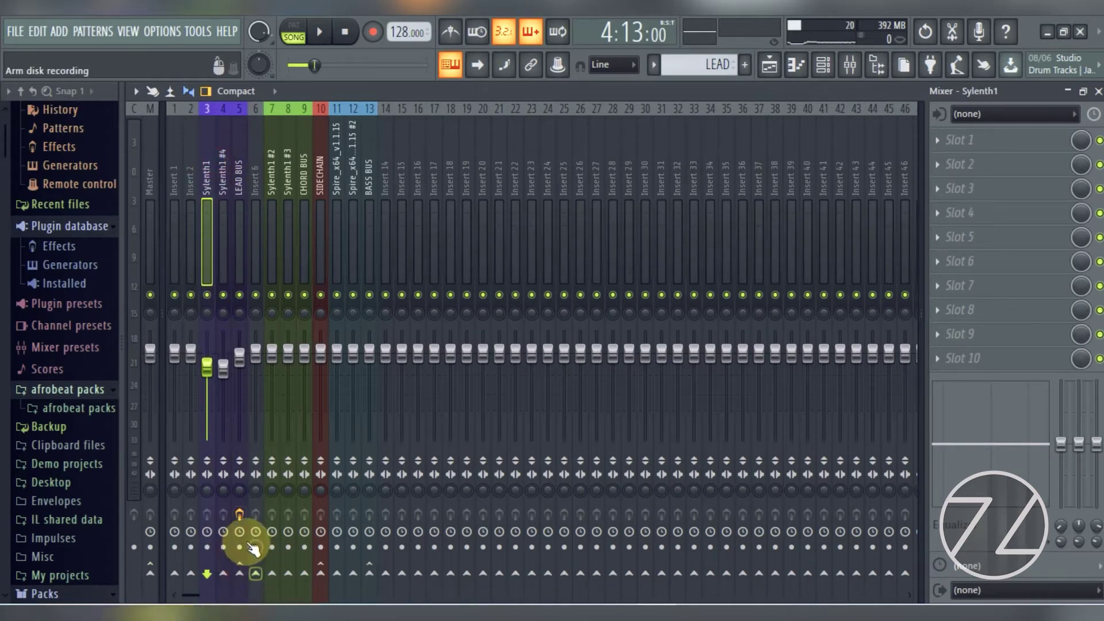
{"action": "right_click", "coordinate": [239, 574]}
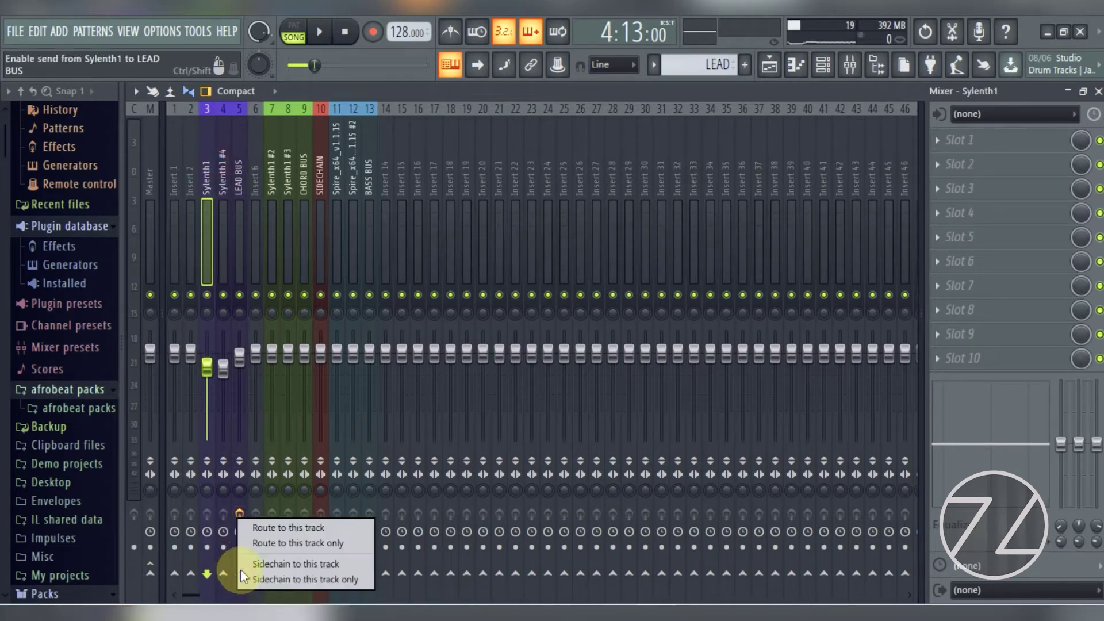
{"action": "left_click", "coordinate": [271, 544]}
{"action": "left_click", "coordinate": [236, 242]}
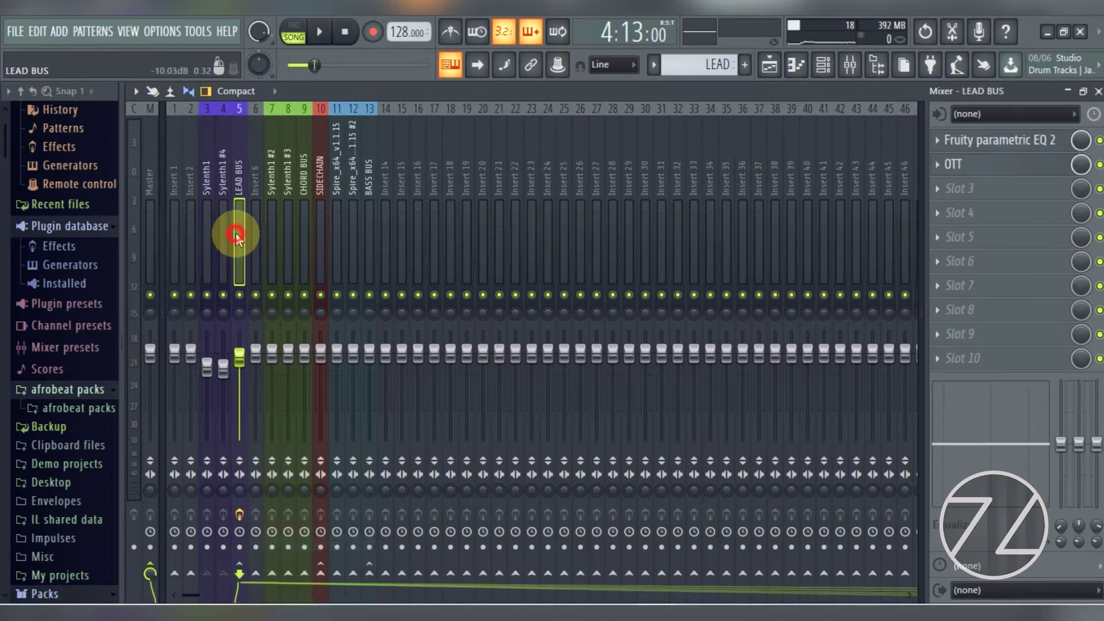
{"action": "left_click", "coordinate": [256, 215]}
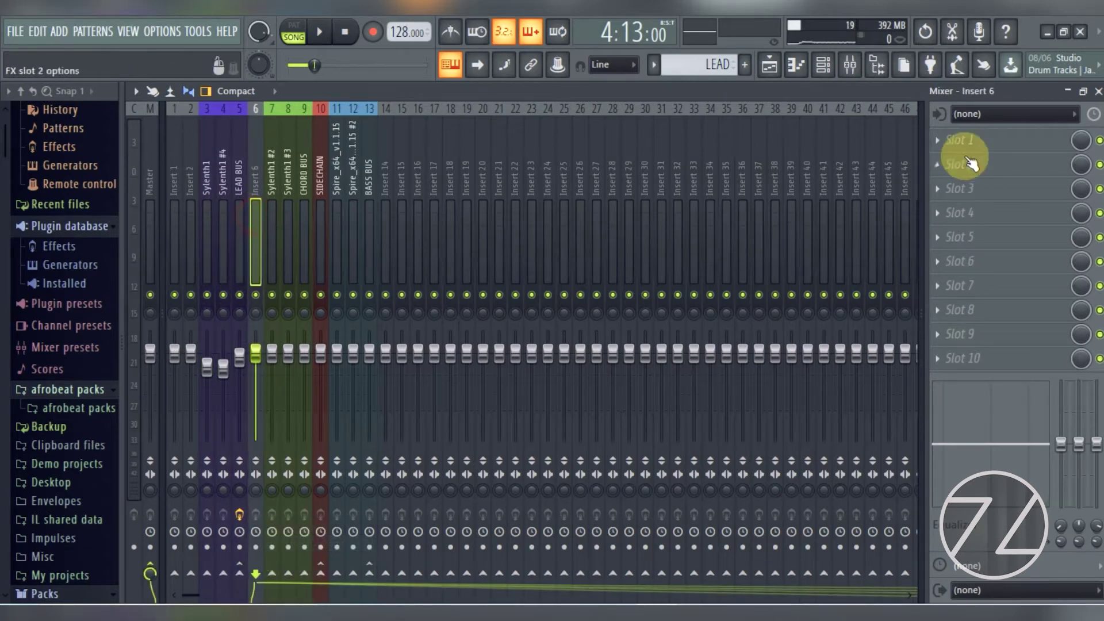
{"action": "left_click", "coordinate": [240, 210]}
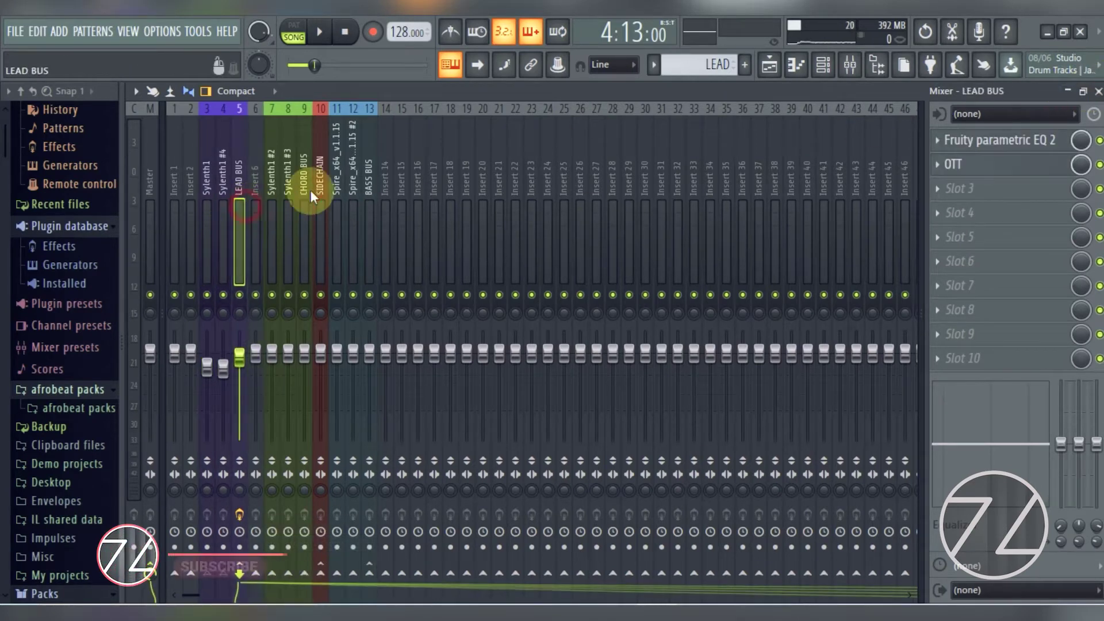
Step: Inspect LEAD BUS's Parametric EQ 2 and OTT, and open the slot 3 plugin list
{"action": "left_click", "coordinate": [1005, 143]}
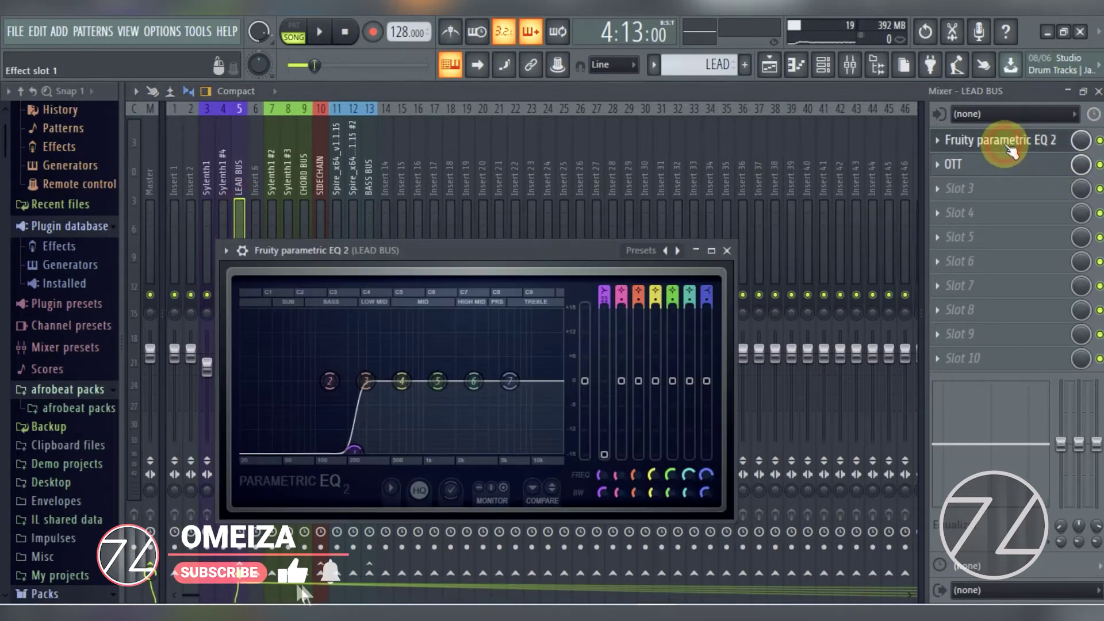
{"action": "left_click", "coordinate": [727, 251]}
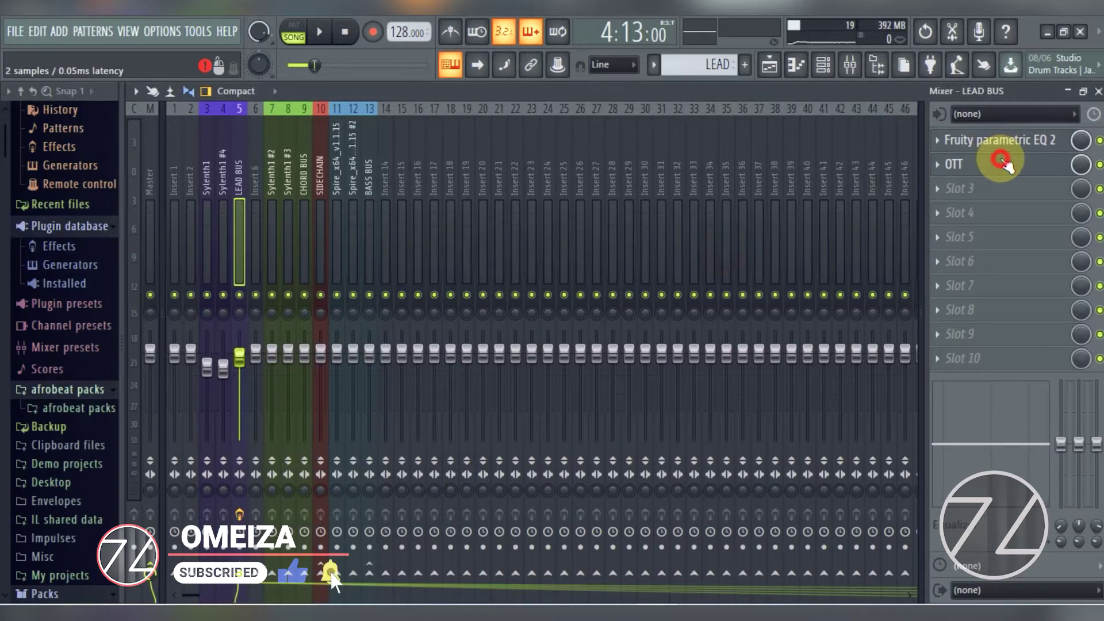
{"action": "left_click", "coordinate": [1002, 162]}
{"action": "left_click", "coordinate": [473, 272]}
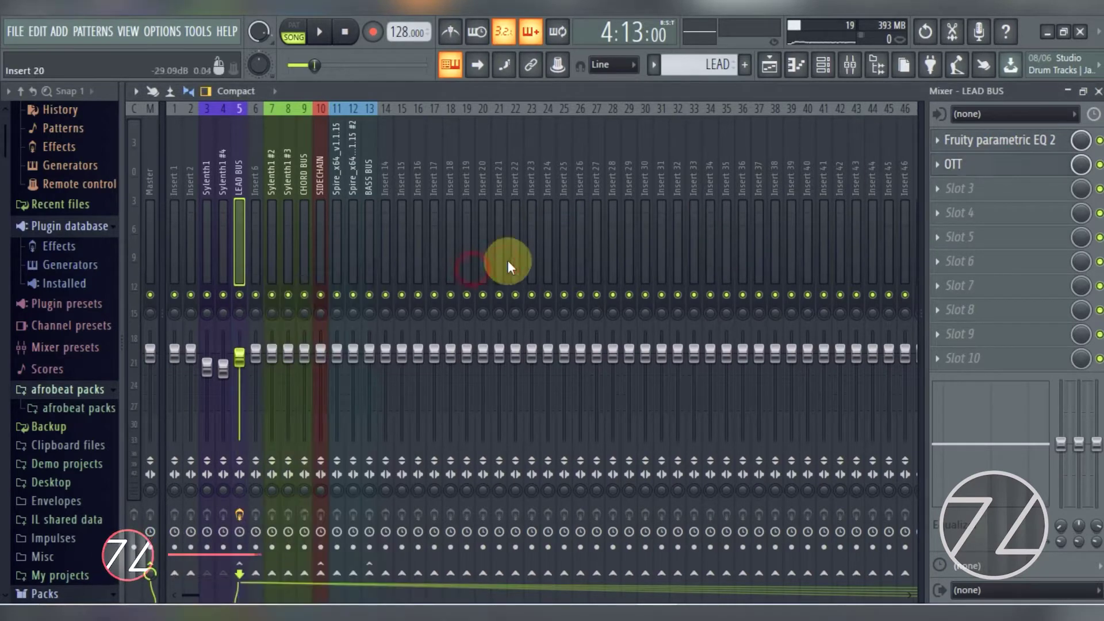
{"action": "left_click", "coordinate": [1001, 189]}
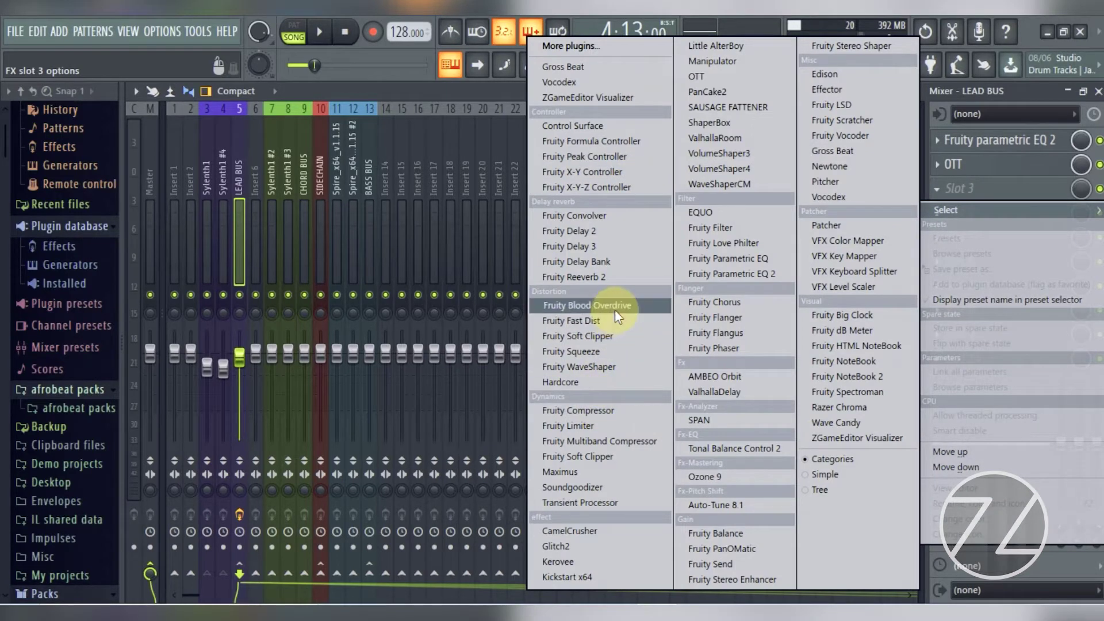
Step: Load Fruity Peak Controller in slot 3 and Fruity Reeverb 2 in slot 4 on LEAD BUS
{"action": "left_click", "coordinate": [611, 153]}
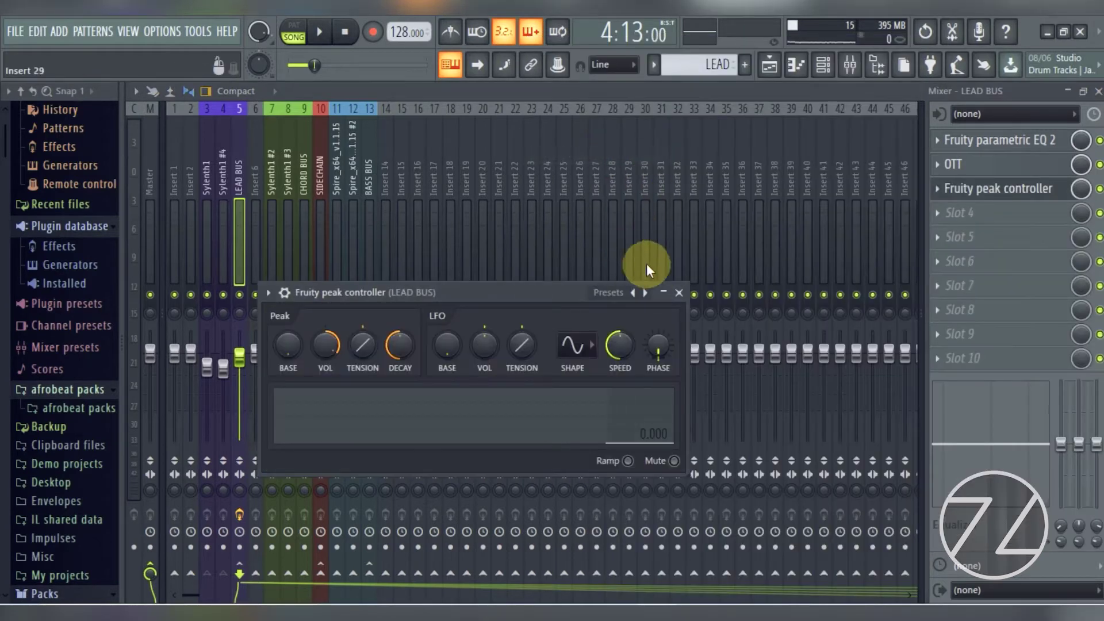
{"action": "left_click", "coordinate": [679, 293]}
{"action": "left_click", "coordinate": [991, 206]}
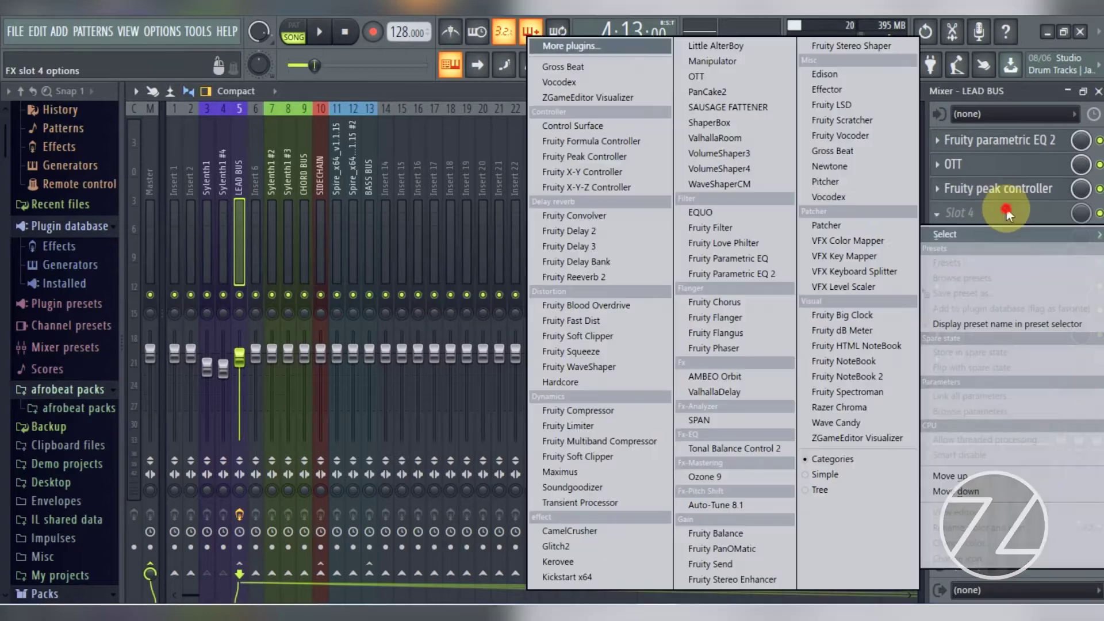
{"action": "left_click", "coordinate": [648, 275]}
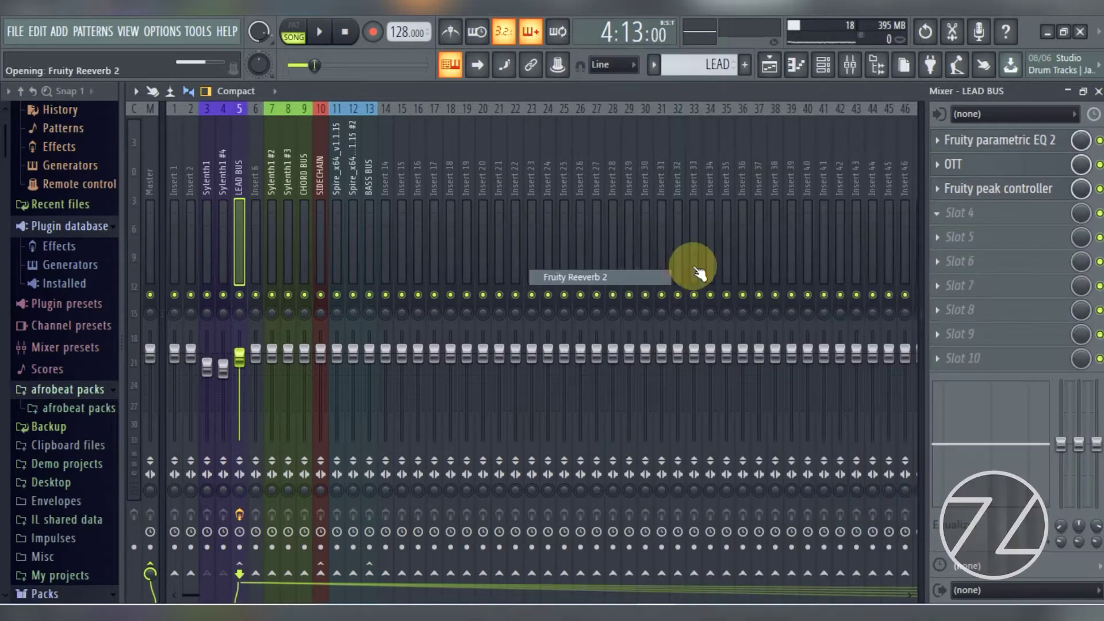
{"action": "left_click", "coordinate": [976, 191]}
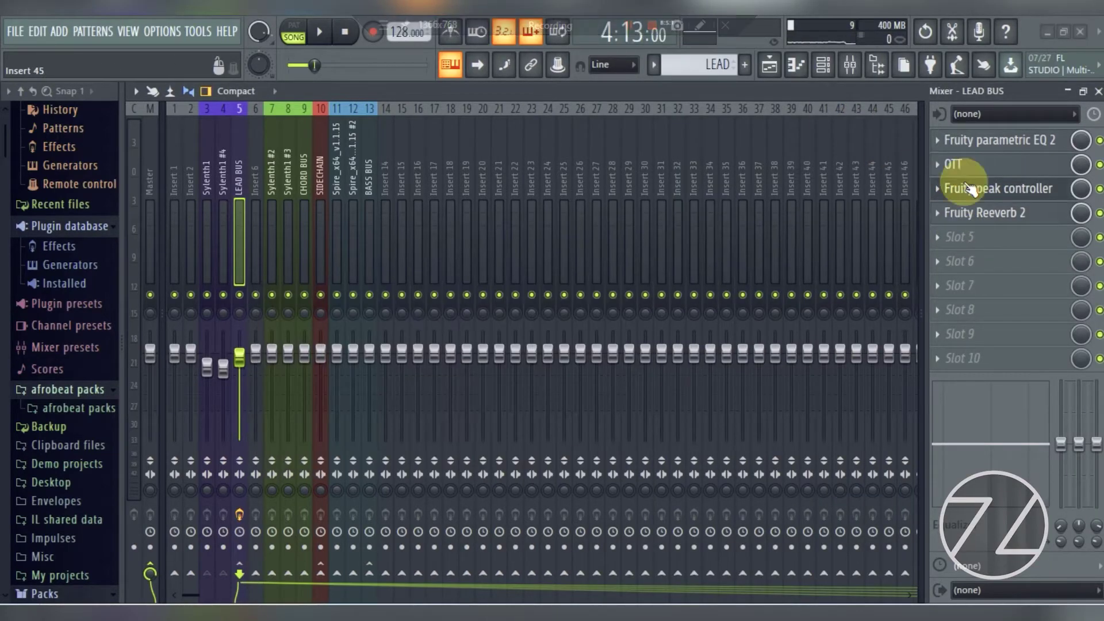
Step: Set Reeverb 2 L.CUT to 440 Hz and link WET, inverted, to Peak ctrl – Peak
{"action": "left_click", "coordinate": [1022, 215]}
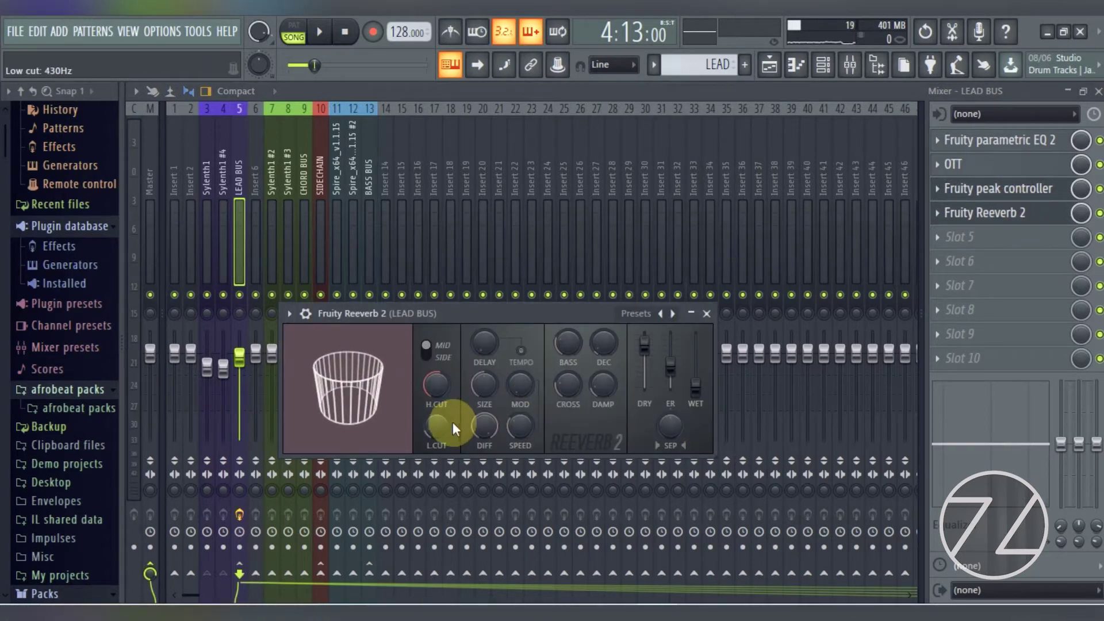
{"action": "left_click_drag", "start_coordinate": [443, 428], "coordinate": [443, 431]}
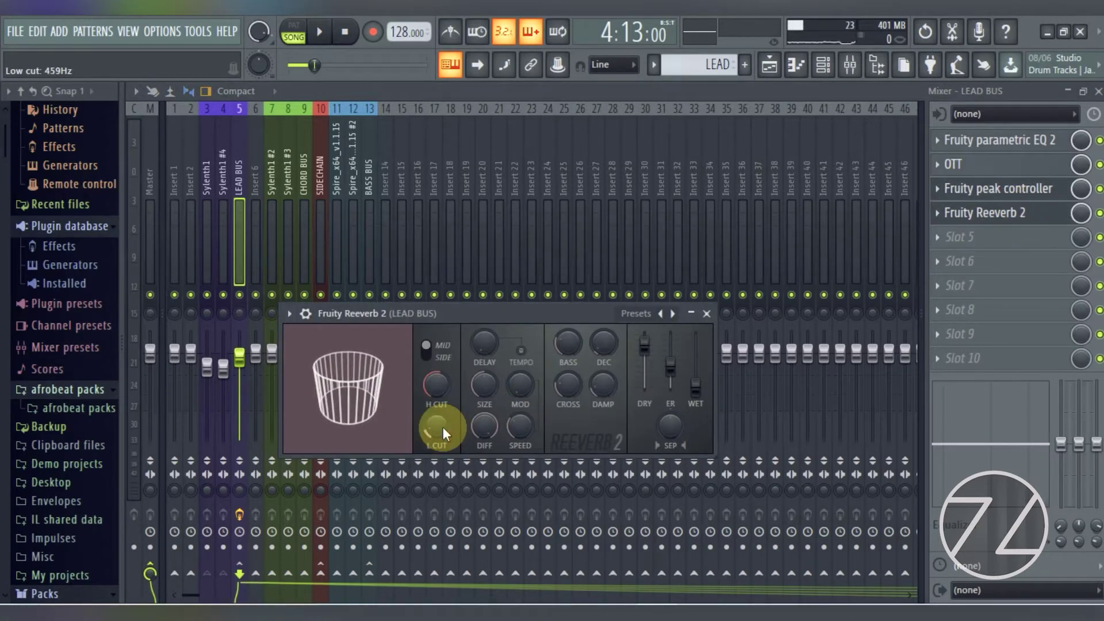
{"action": "right_click", "coordinate": [697, 393]}
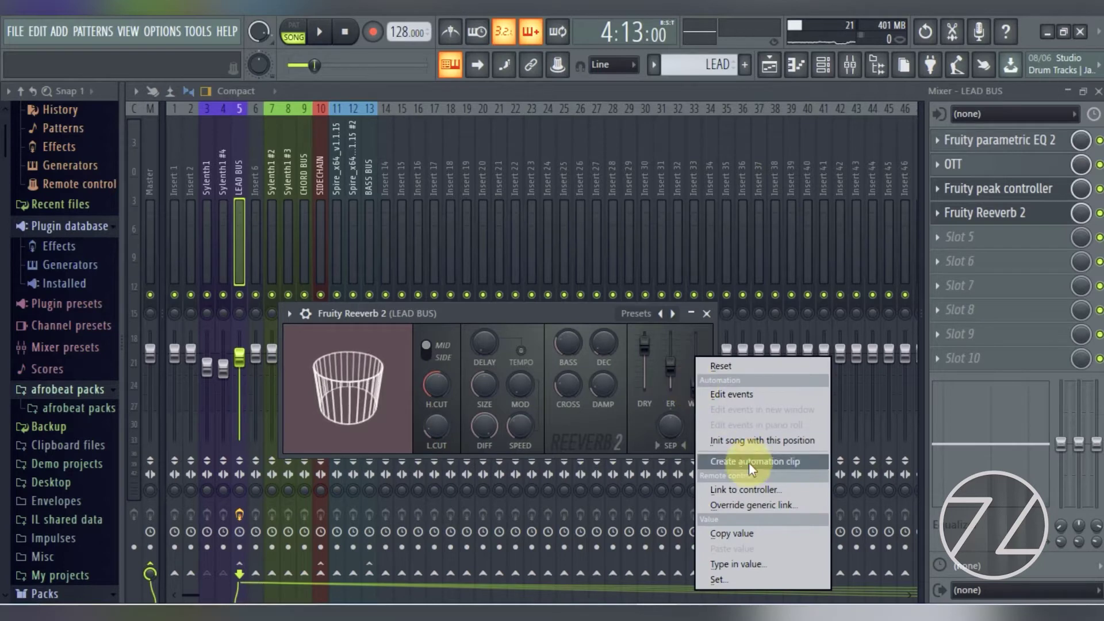
{"action": "left_click", "coordinate": [748, 489]}
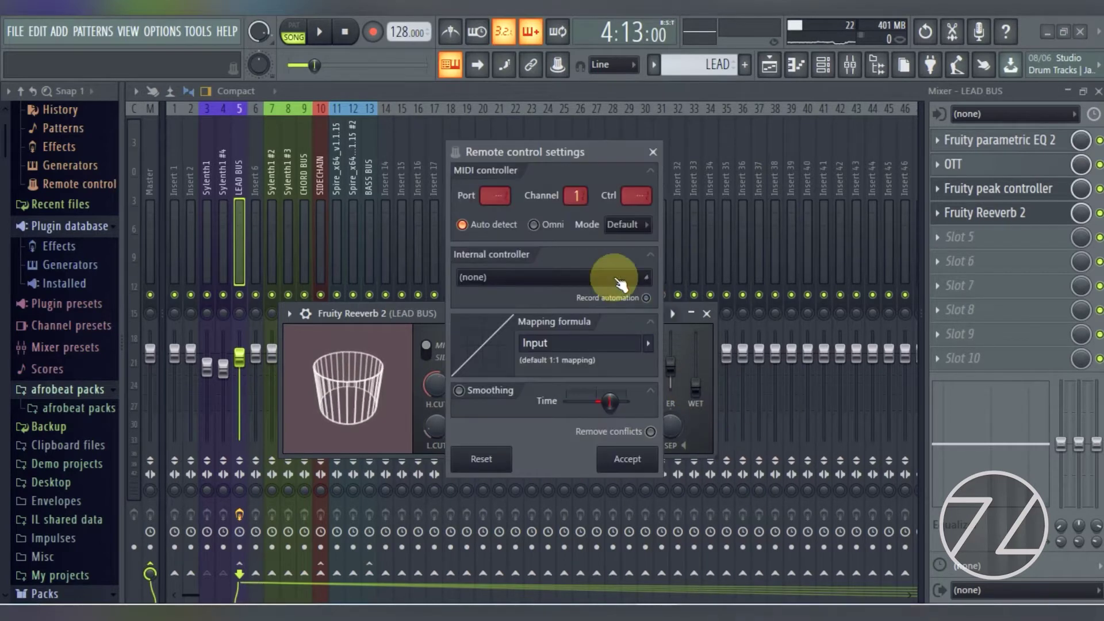
{"action": "left_click", "coordinate": [587, 278]}
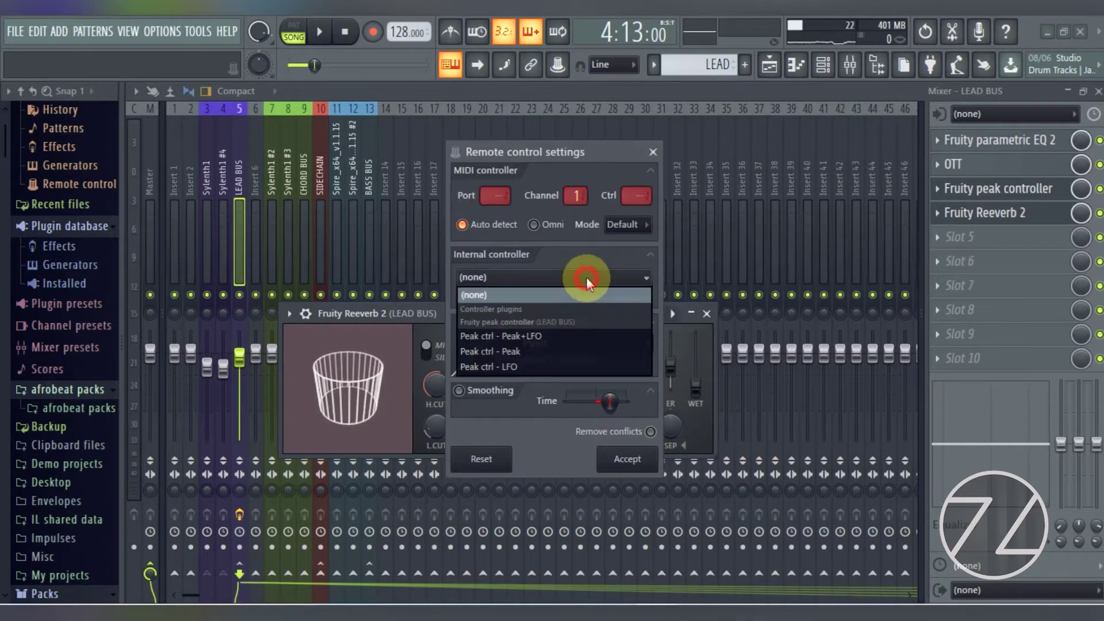
{"action": "left_click", "coordinate": [516, 350]}
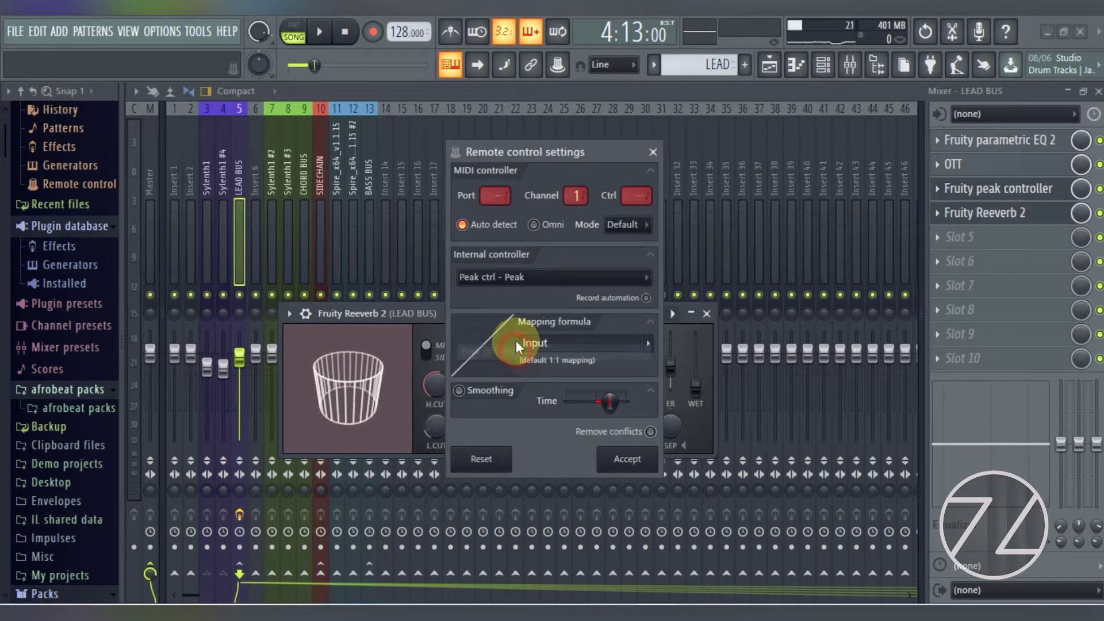
{"action": "left_click", "coordinate": [647, 344]}
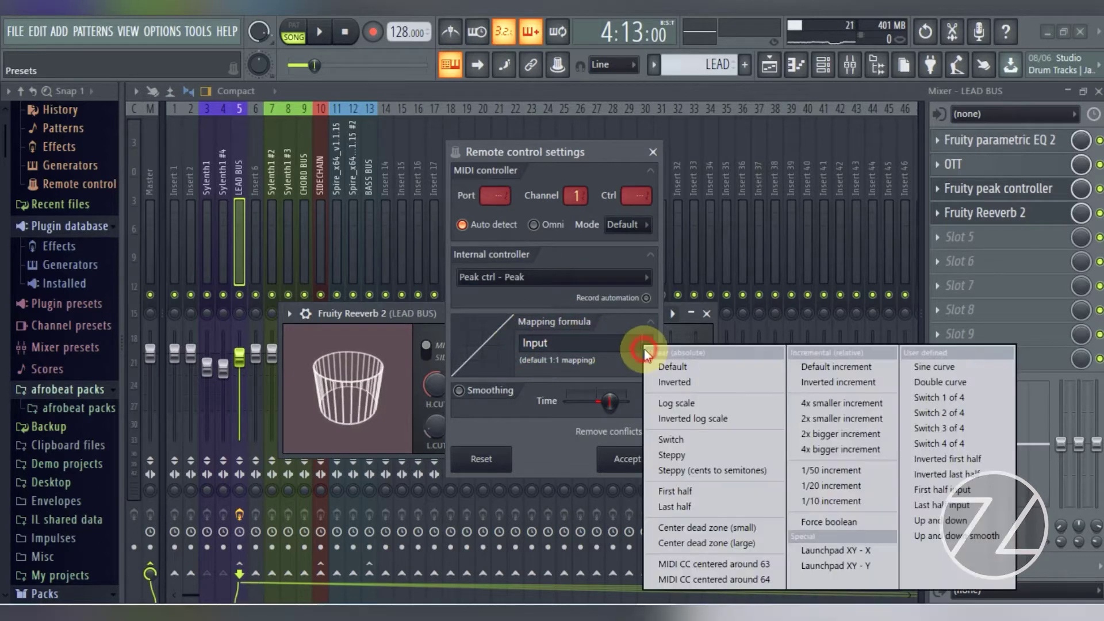
{"action": "left_click", "coordinate": [666, 384]}
{"action": "left_click", "coordinate": [613, 460]}
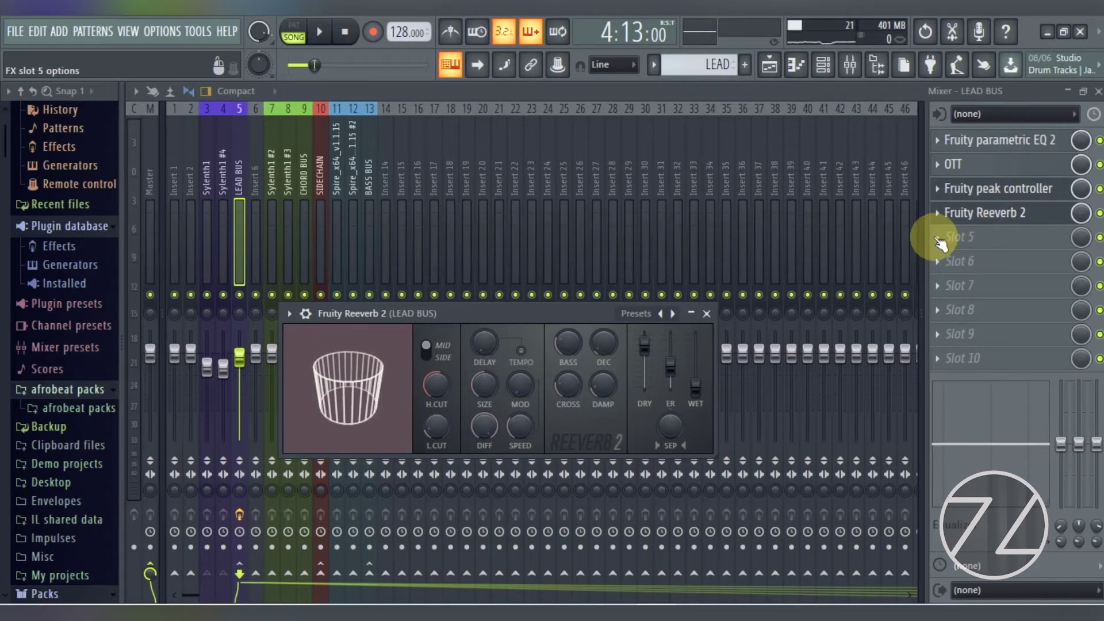
{"action": "key", "text": "space"}
{"action": "scroll", "coordinate": [707, 390], "scroll_direction": "up", "scroll_amount": 5}
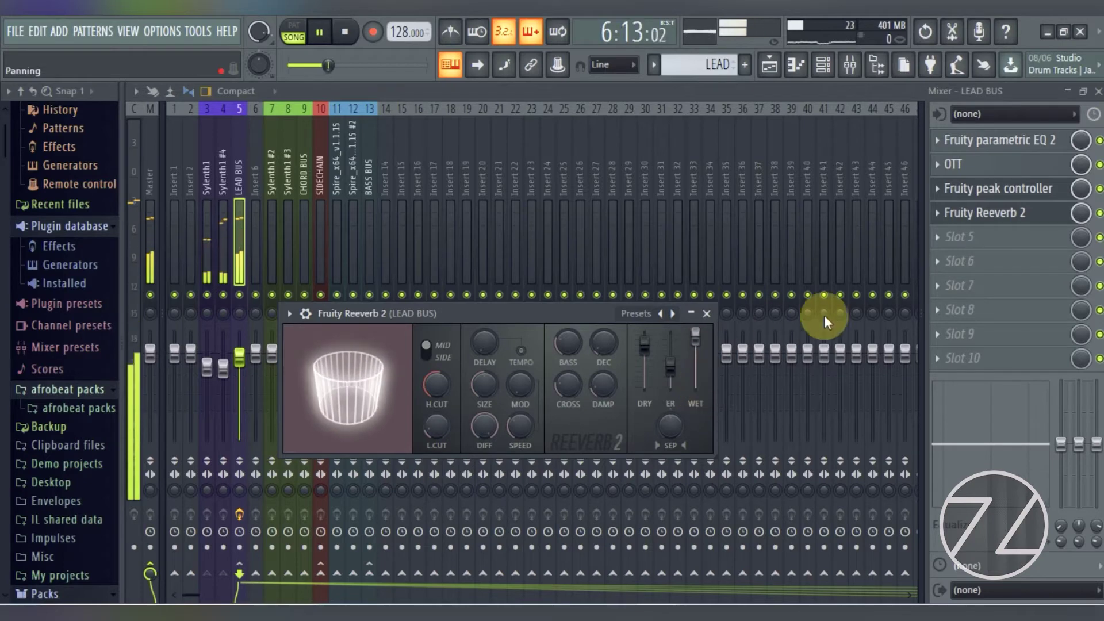
Step: Raise the peak controller's BASE and TENSION slightly, then close it and the reverb
{"action": "key", "text": "space"}
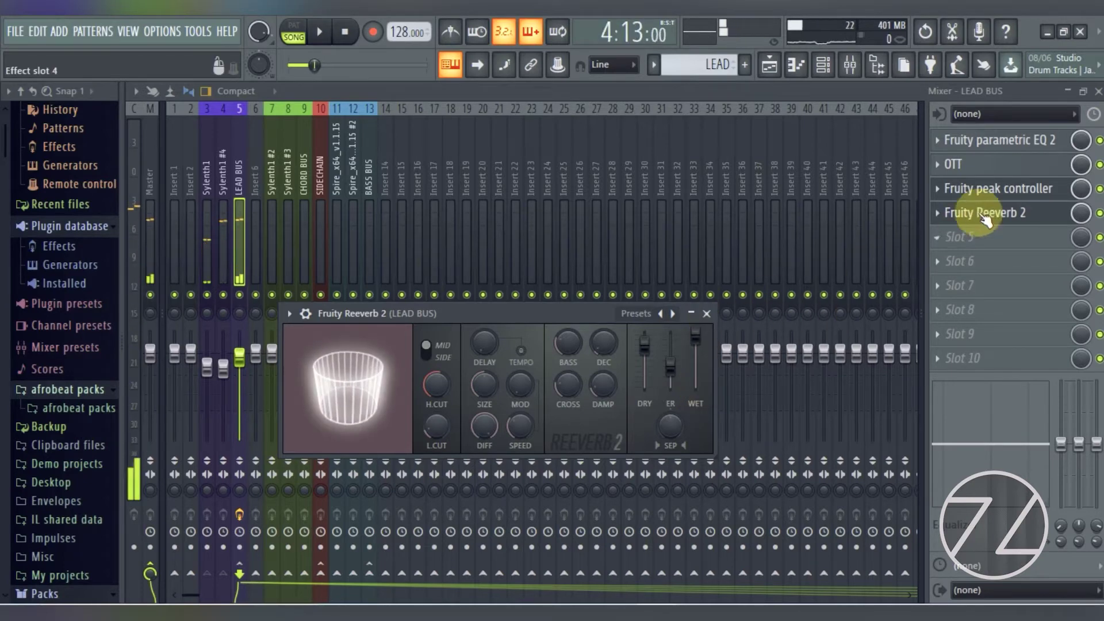
{"action": "left_click", "coordinate": [1007, 193]}
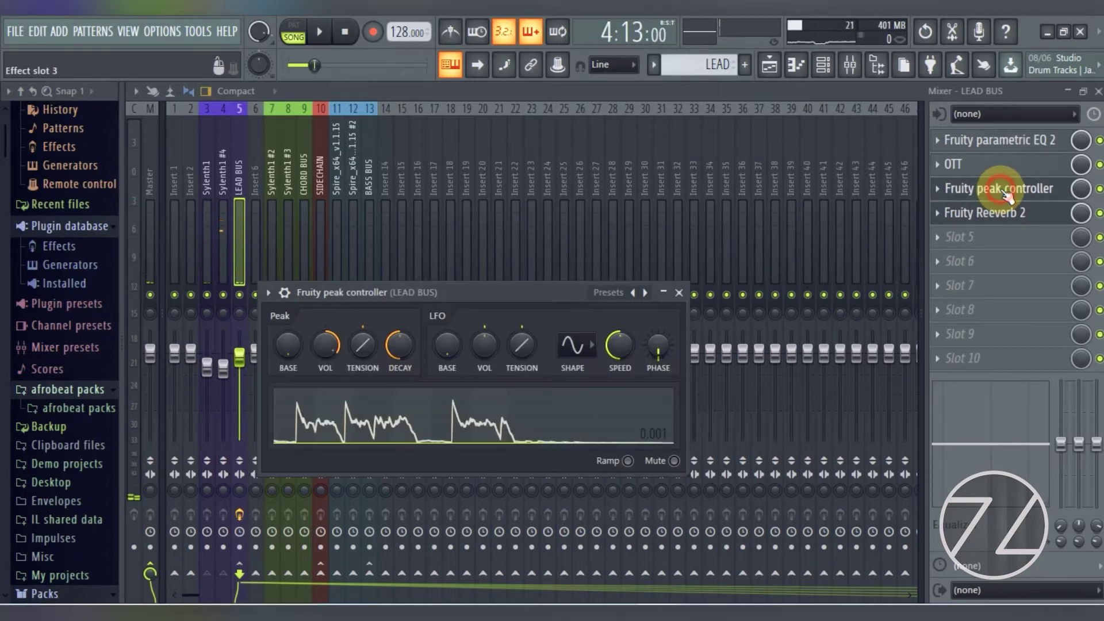
{"action": "left_click_drag", "start_coordinate": [291, 346], "coordinate": [291, 340]}
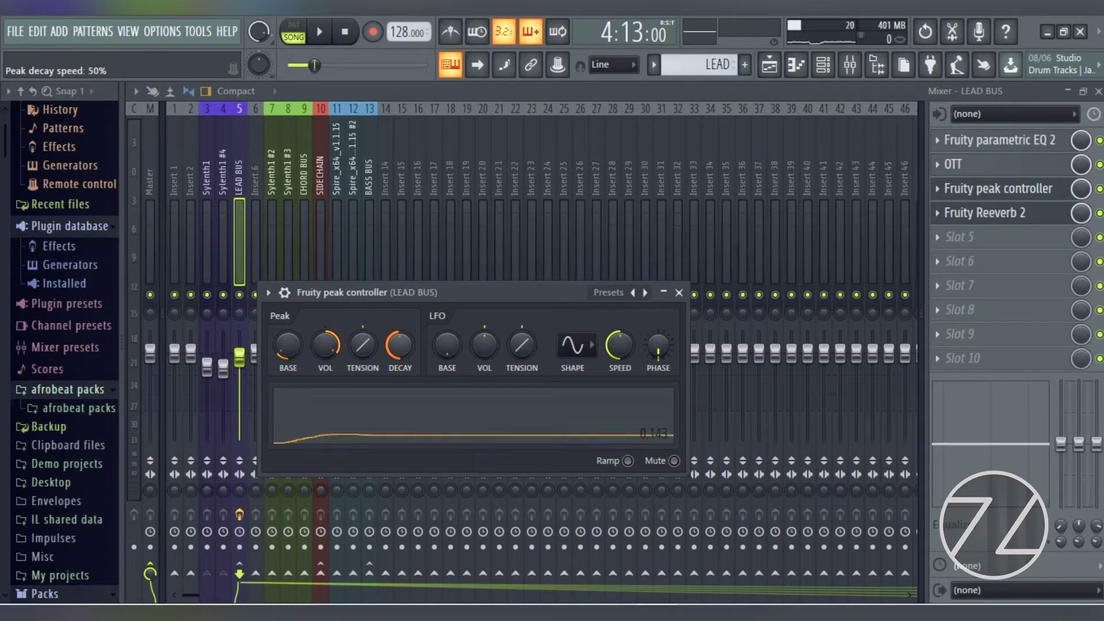
{"action": "left_click_drag", "start_coordinate": [363, 346], "coordinate": [362, 339]}
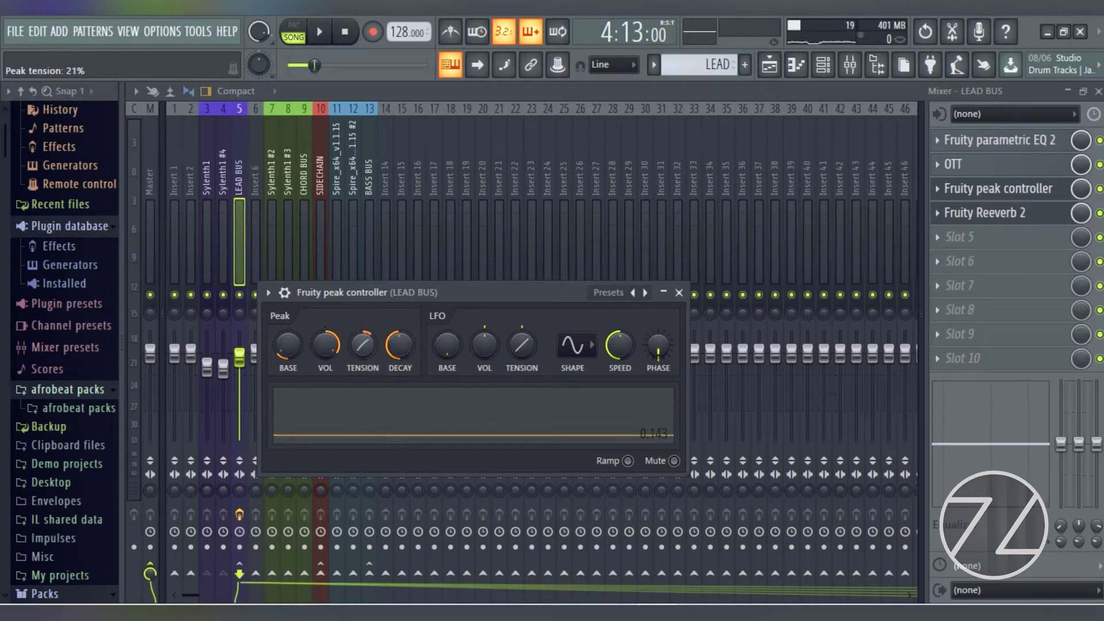
{"action": "left_click", "coordinate": [679, 292]}
{"action": "left_click", "coordinate": [1028, 215]}
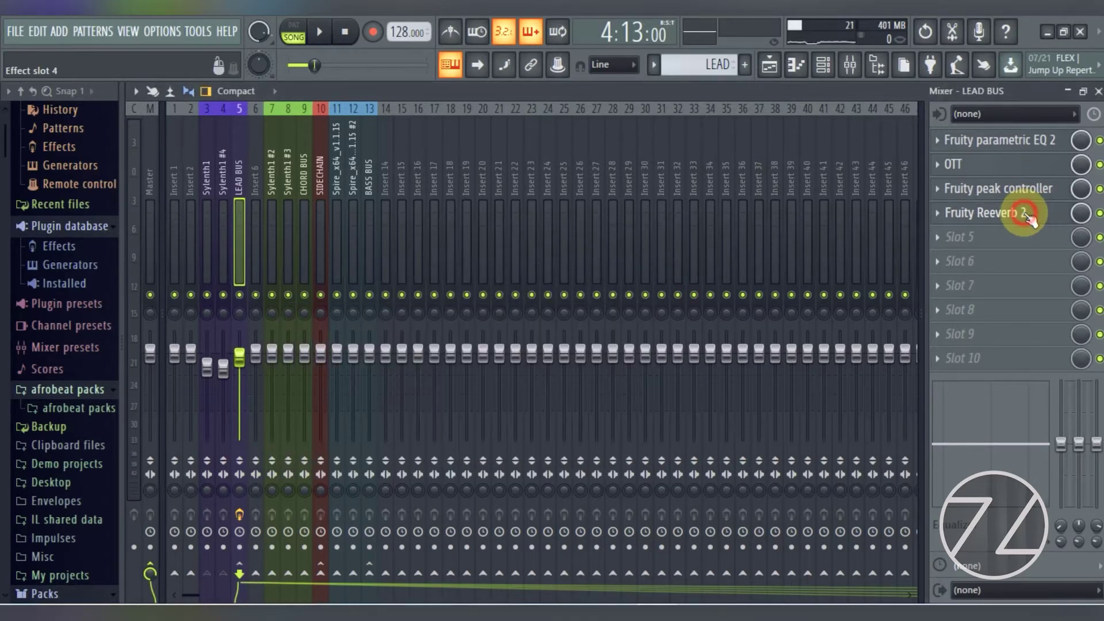
Step: Audition the song while switching between the peak controller and Reeverb 2
{"action": "key", "text": "space"}
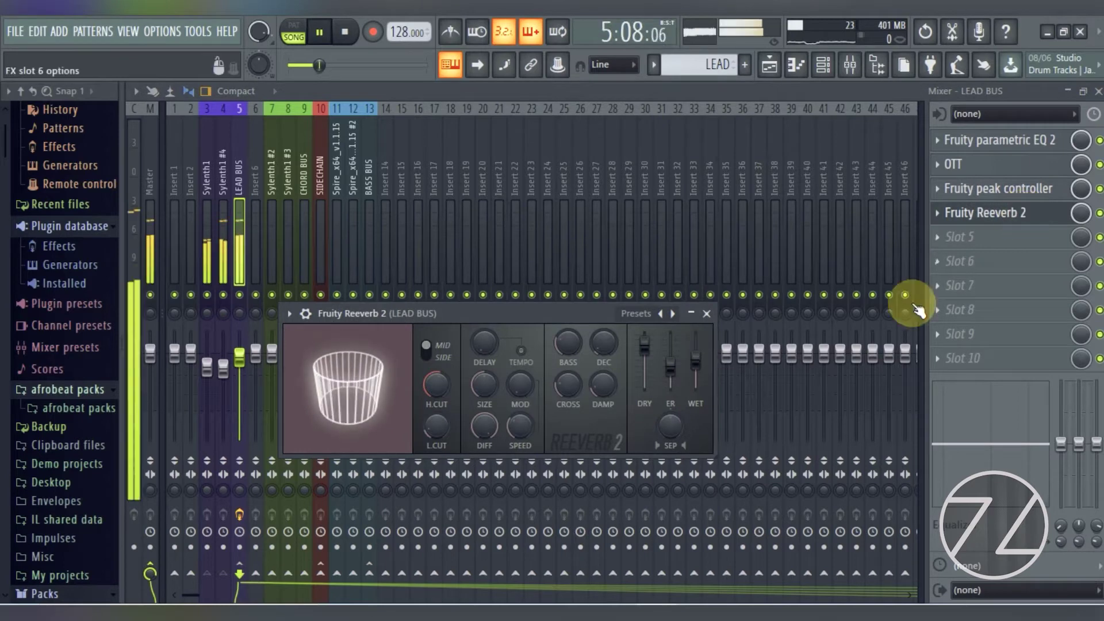
{"action": "key", "text": "space"}
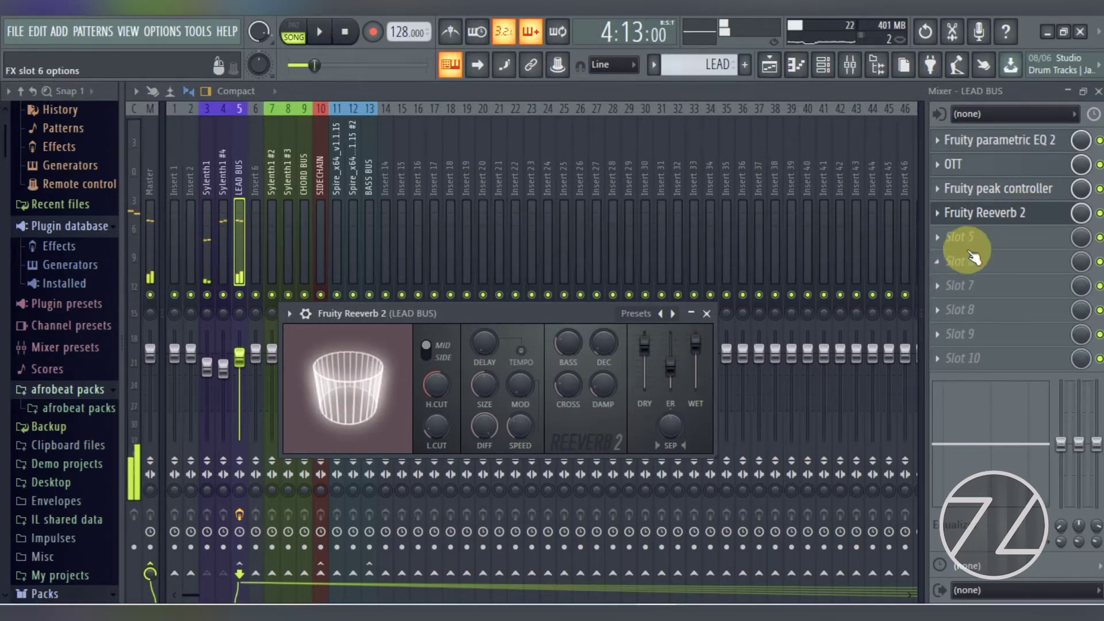
{"action": "left_click", "coordinate": [1005, 191]}
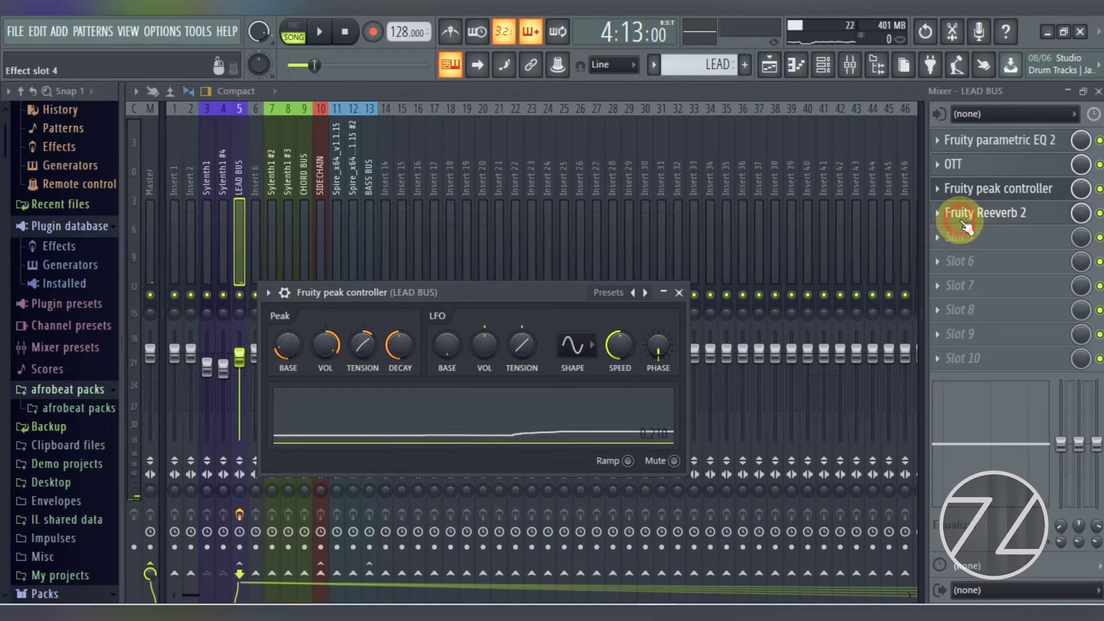
{"action": "left_click", "coordinate": [967, 222]}
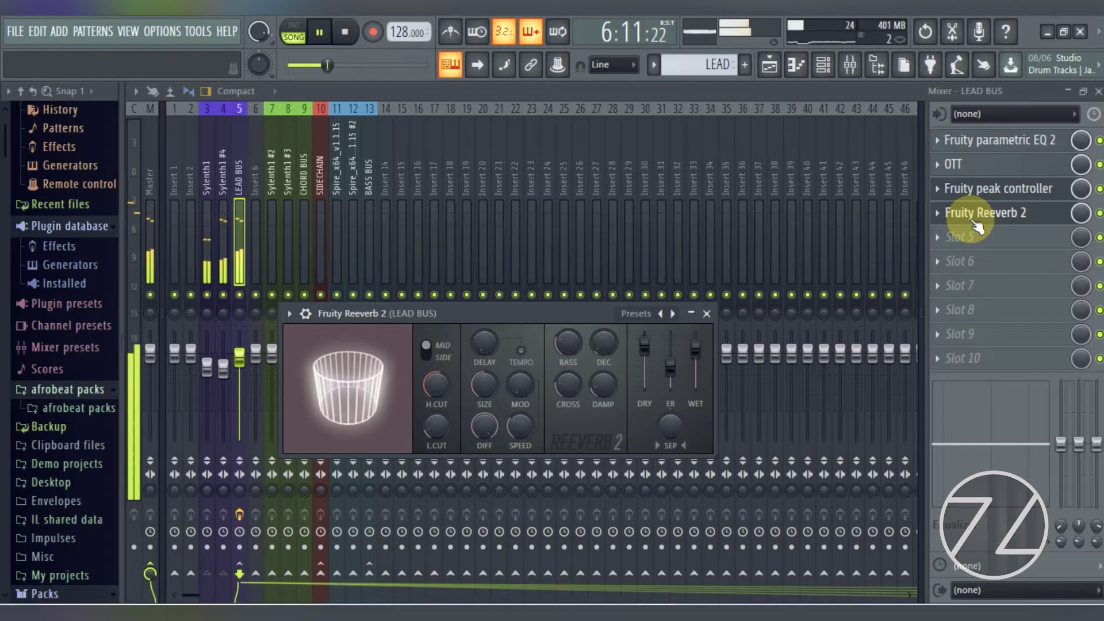
{"action": "key", "text": "space"}
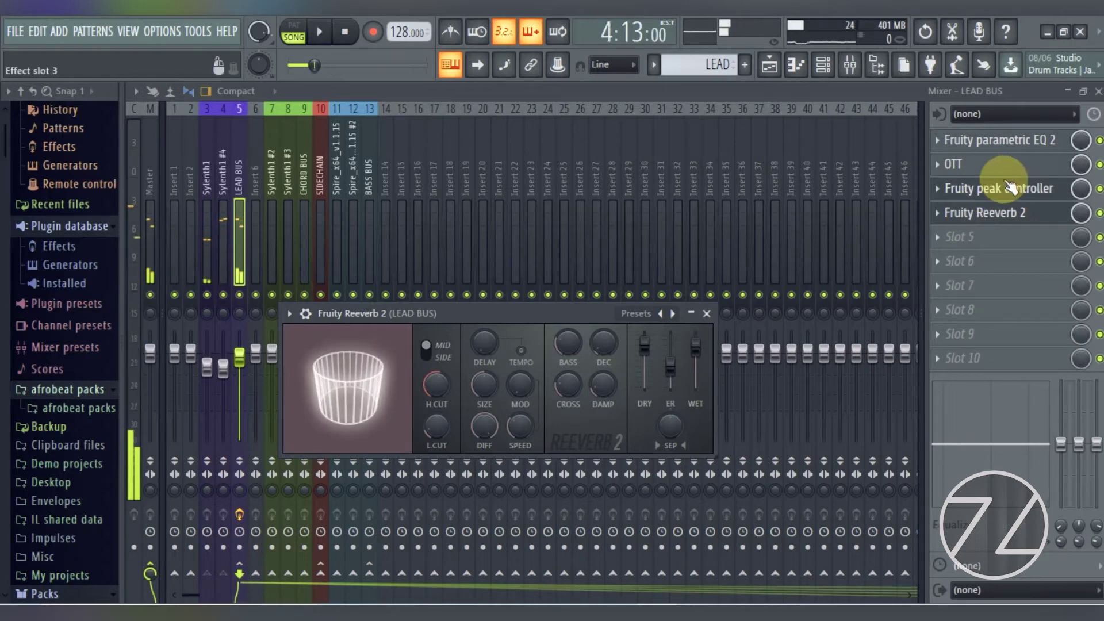
Step: Retweak the peak TENSION, recheck Reeverb 2, and close both plugin windows
{"action": "left_click", "coordinate": [1011, 186]}
{"action": "left_click_drag", "start_coordinate": [361, 343], "coordinate": [336, 346]}
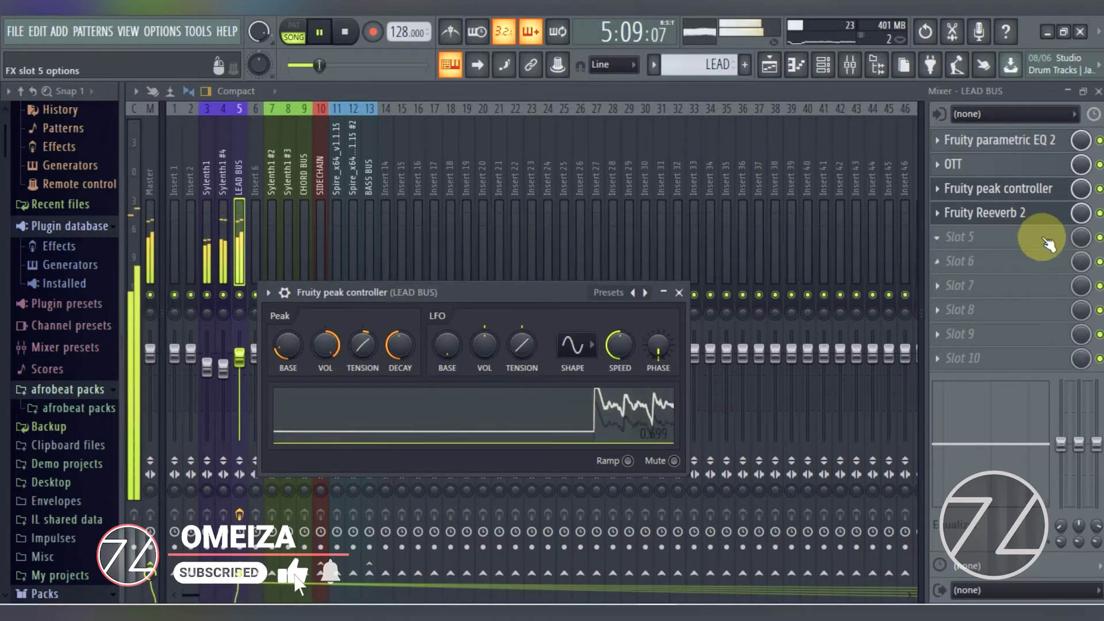
{"action": "left_click", "coordinate": [1031, 216]}
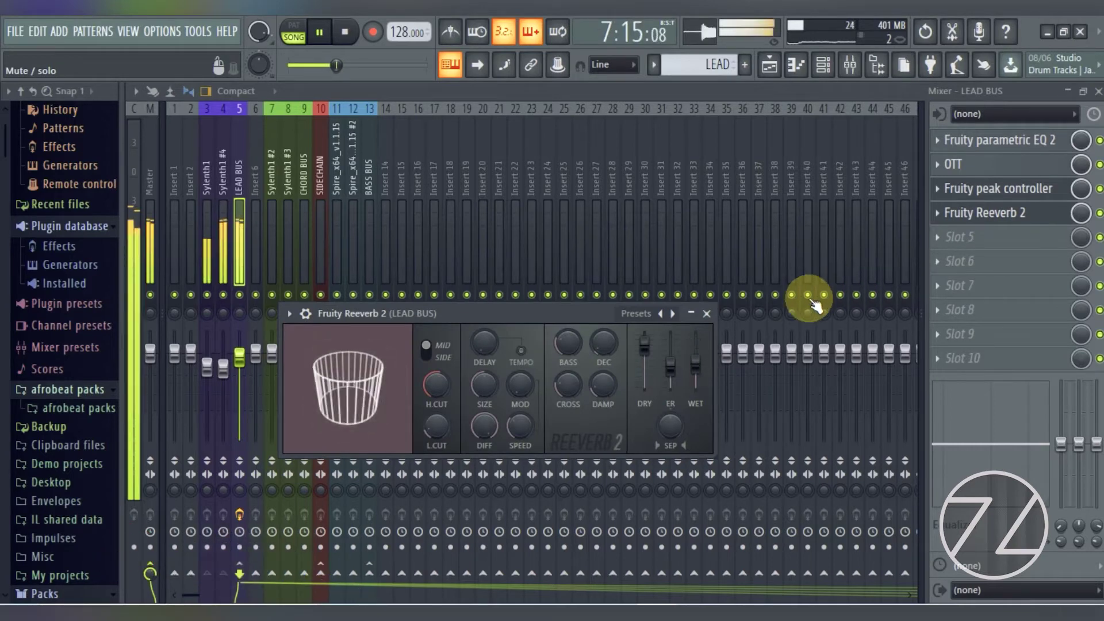
{"action": "key", "text": "space"}
{"action": "left_click", "coordinate": [706, 313]}
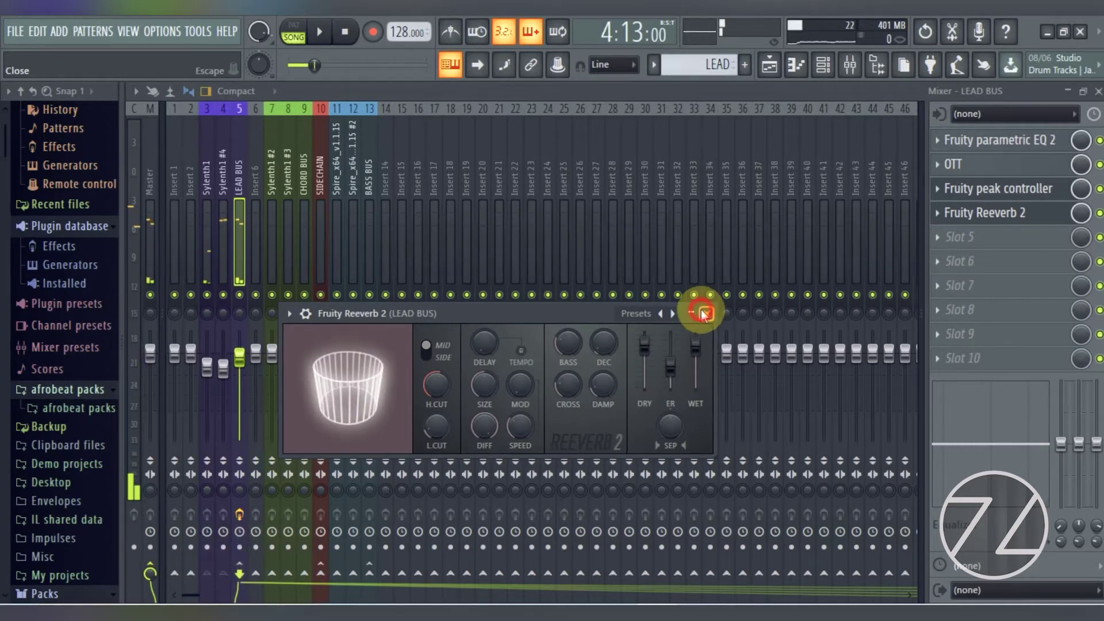
{"action": "left_click", "coordinate": [679, 293]}
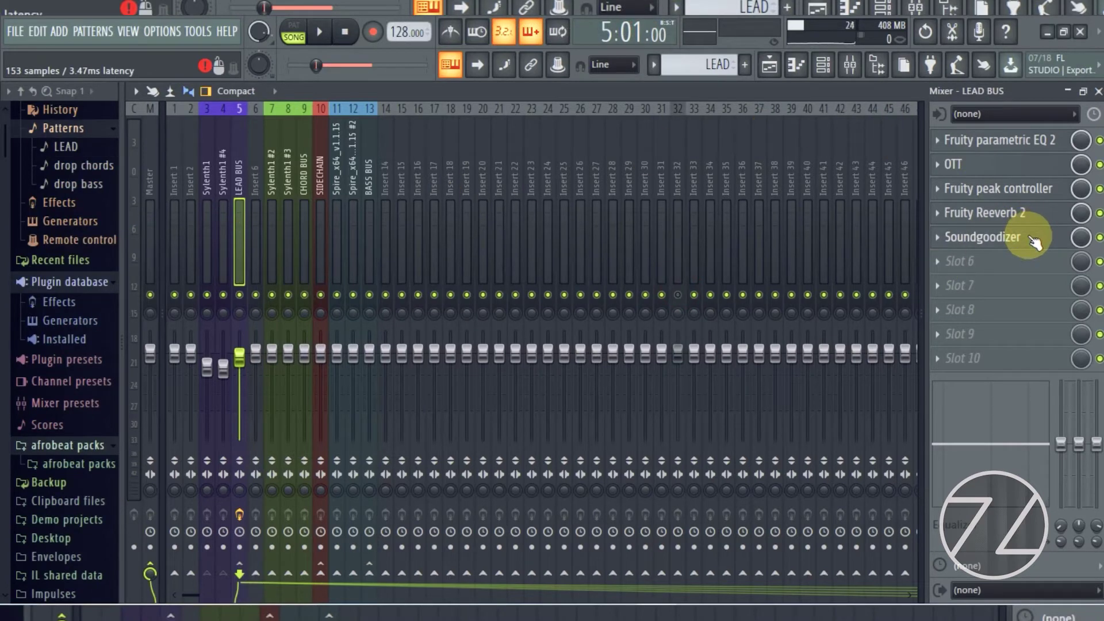
Step: Adjust Soundgoodizer in LEAD BUS slot 5 and create a mix-level automation clip
{"action": "left_click", "coordinate": [1034, 242]}
{"action": "left_click", "coordinate": [1033, 241]}
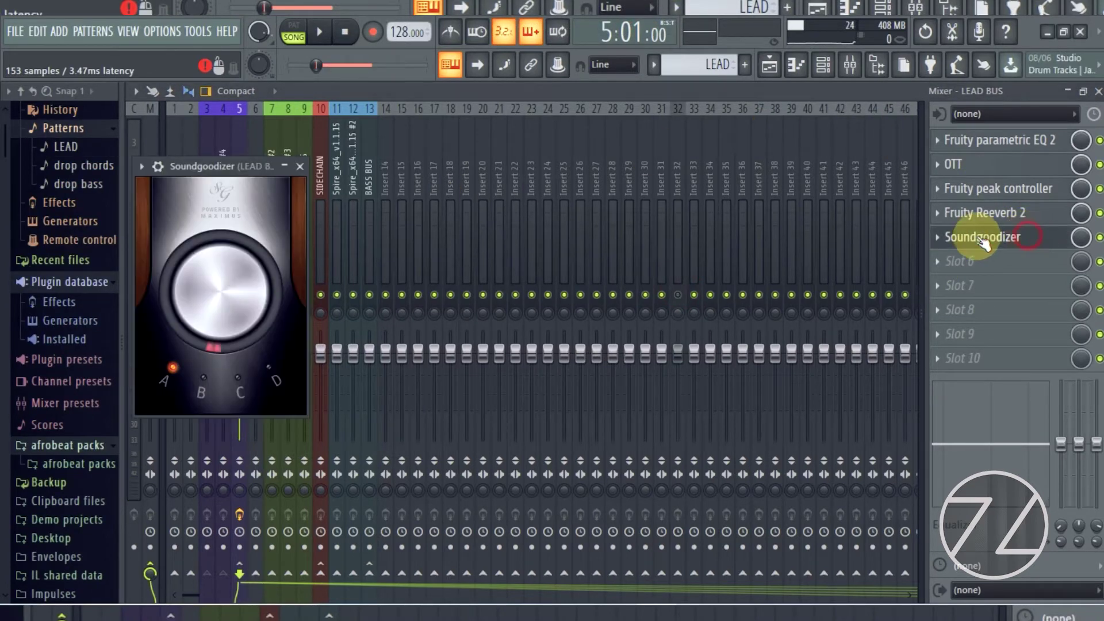
{"action": "left_click", "coordinate": [212, 303]}
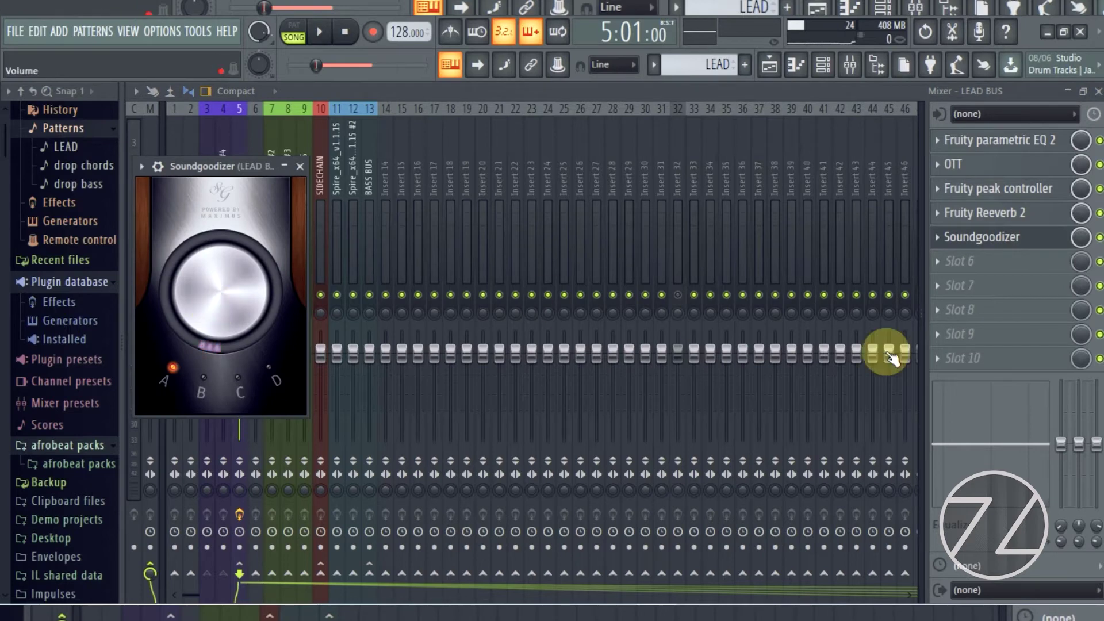
{"action": "left_click", "coordinate": [1053, 233]}
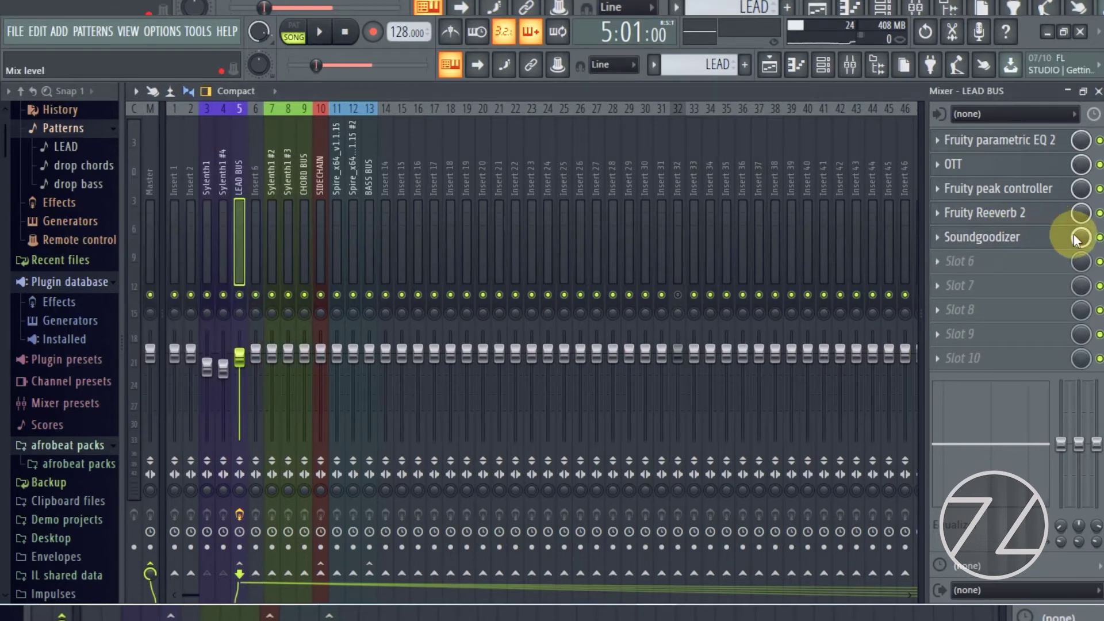
{"action": "right_click", "coordinate": [1078, 239]}
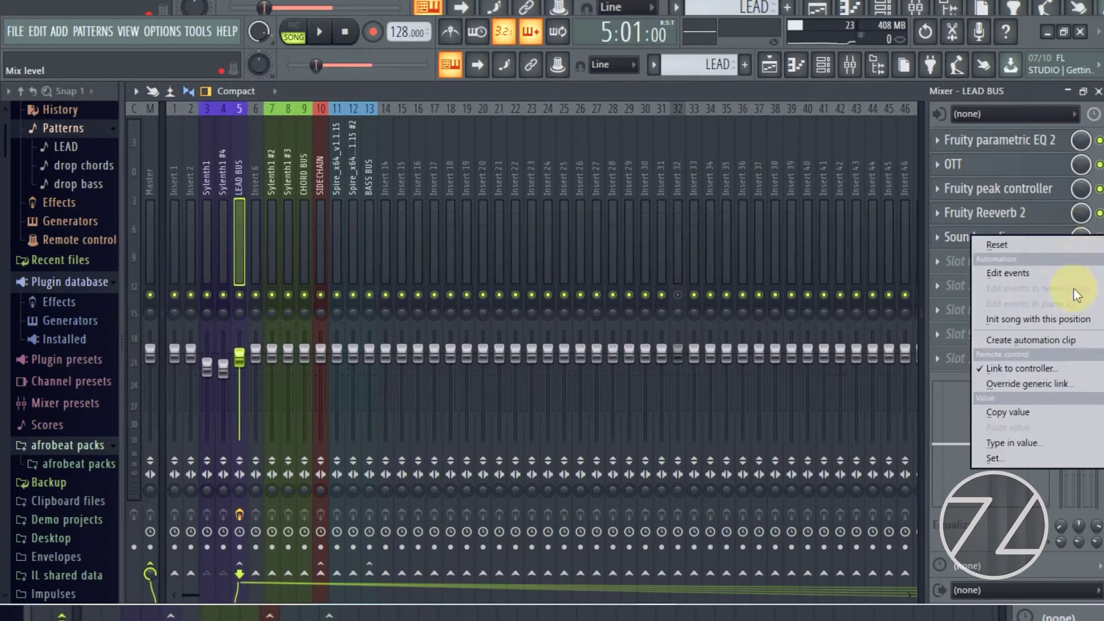
{"action": "left_click", "coordinate": [1062, 340]}
Step: Add a point near bar 5 and shape the first full-level pulse
{"action": "left_click", "coordinate": [769, 67]}
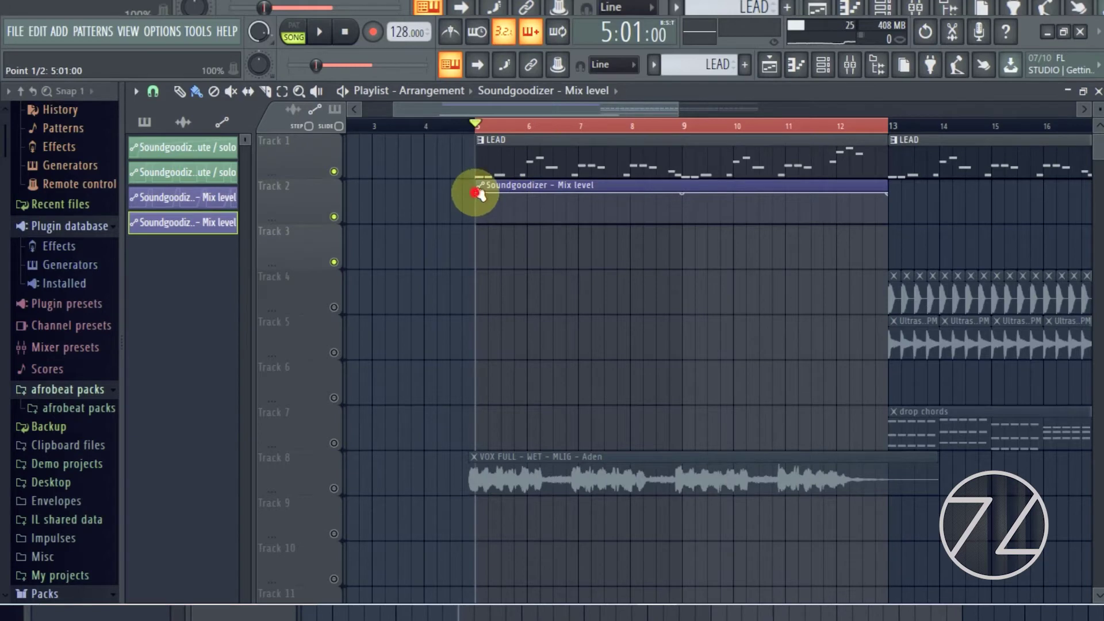
{"action": "left_click_drag", "start_coordinate": [477, 193], "coordinate": [475, 223]}
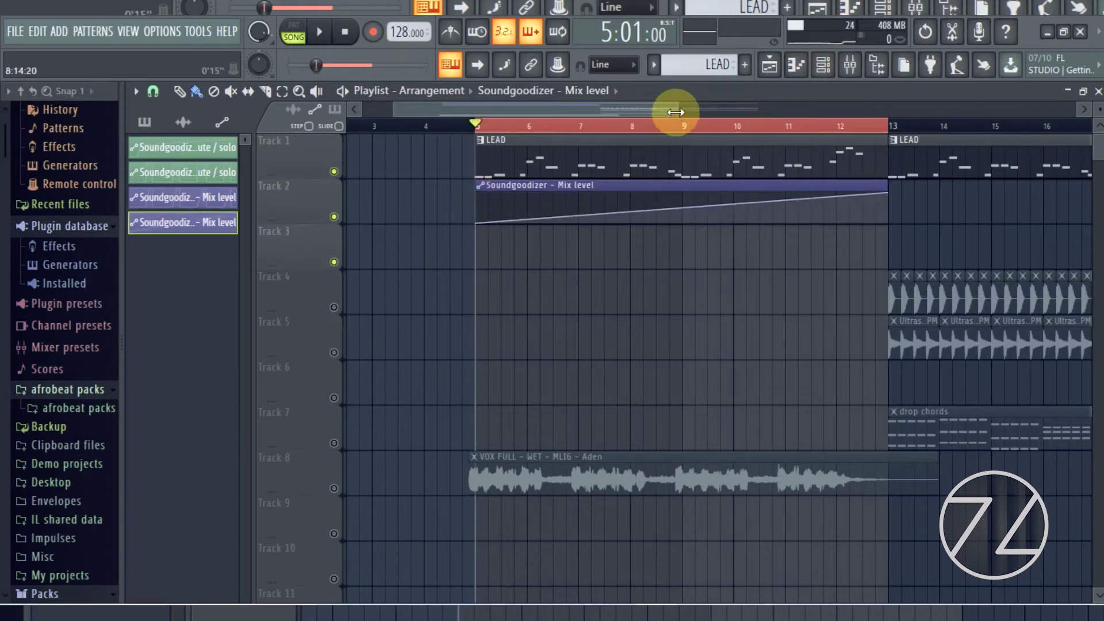
{"action": "left_click_drag", "start_coordinate": [675, 113], "coordinate": [572, 112]}
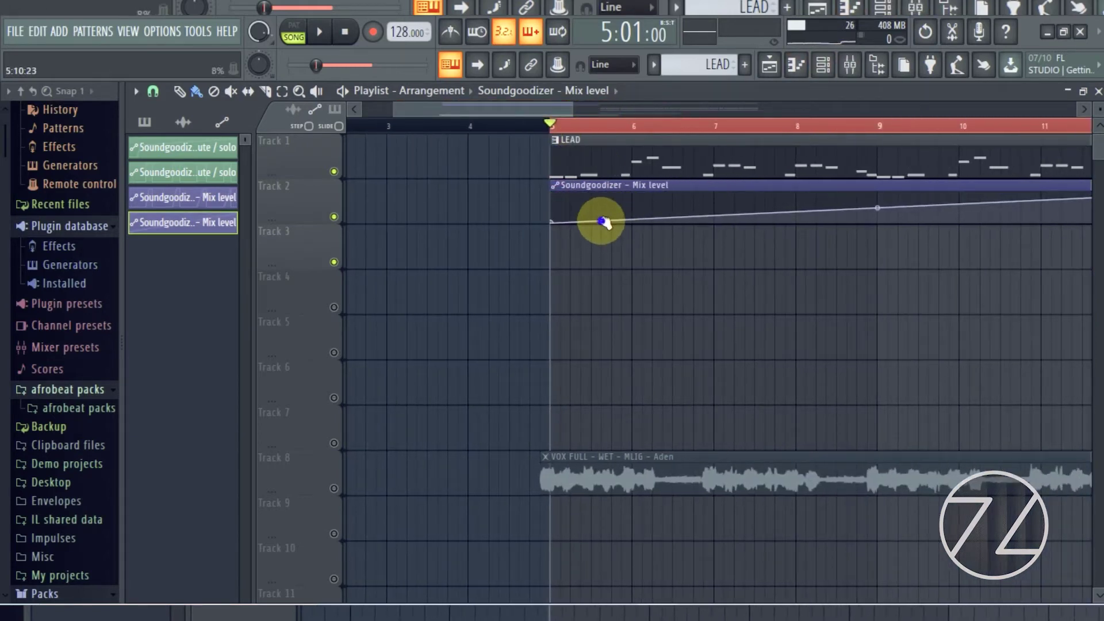
{"action": "right_click", "coordinate": [619, 221]}
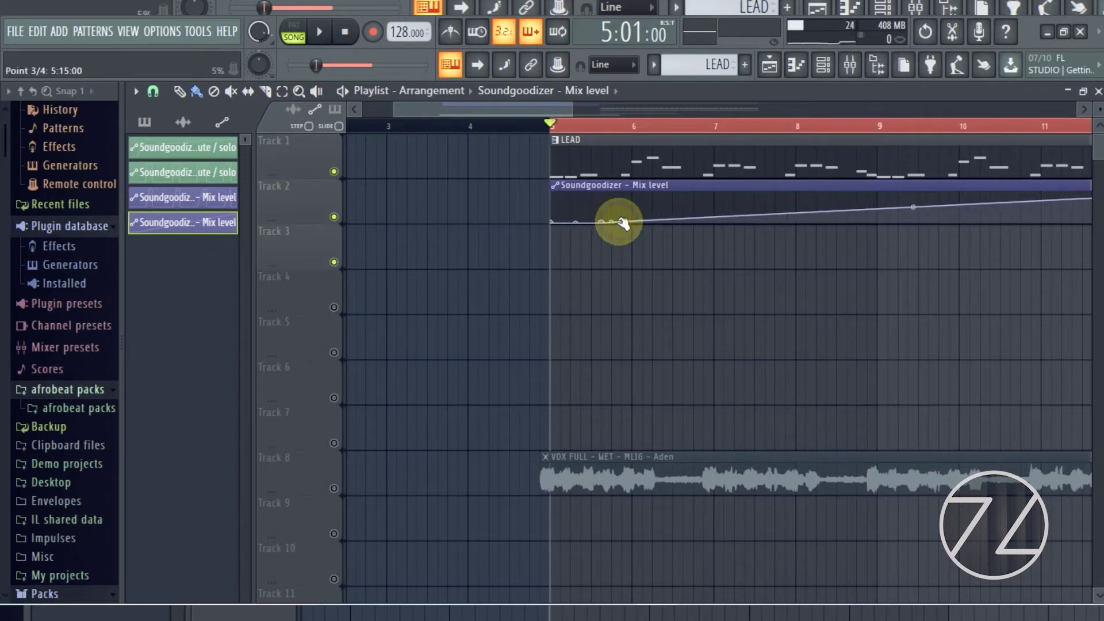
{"action": "left_click_drag", "start_coordinate": [619, 222], "coordinate": [616, 195]}
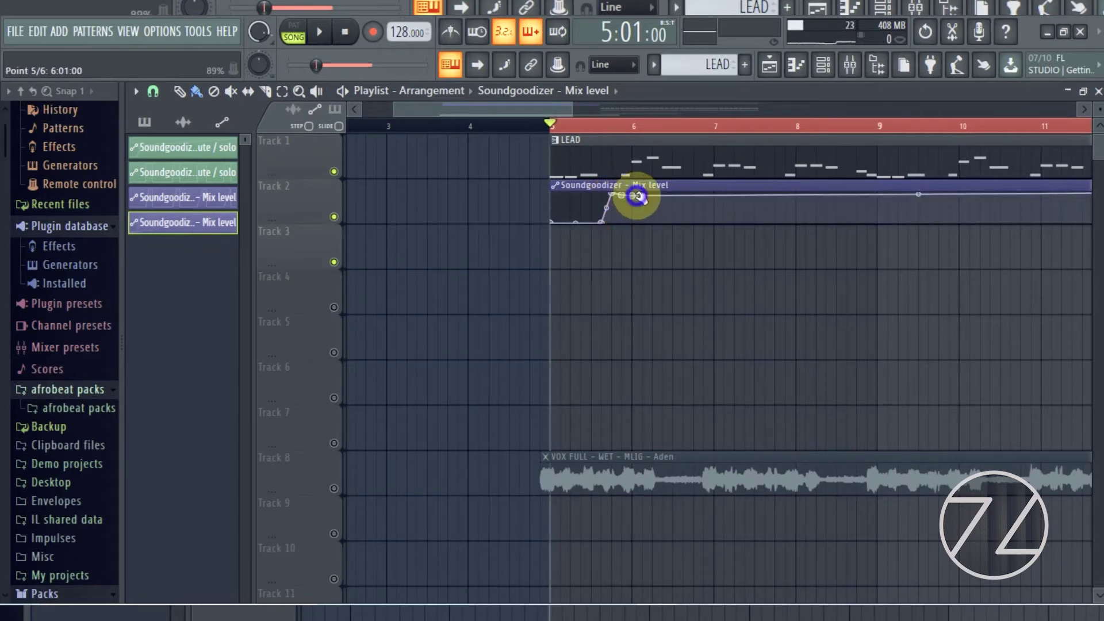
{"action": "left_click_drag", "start_coordinate": [634, 198], "coordinate": [625, 226]}
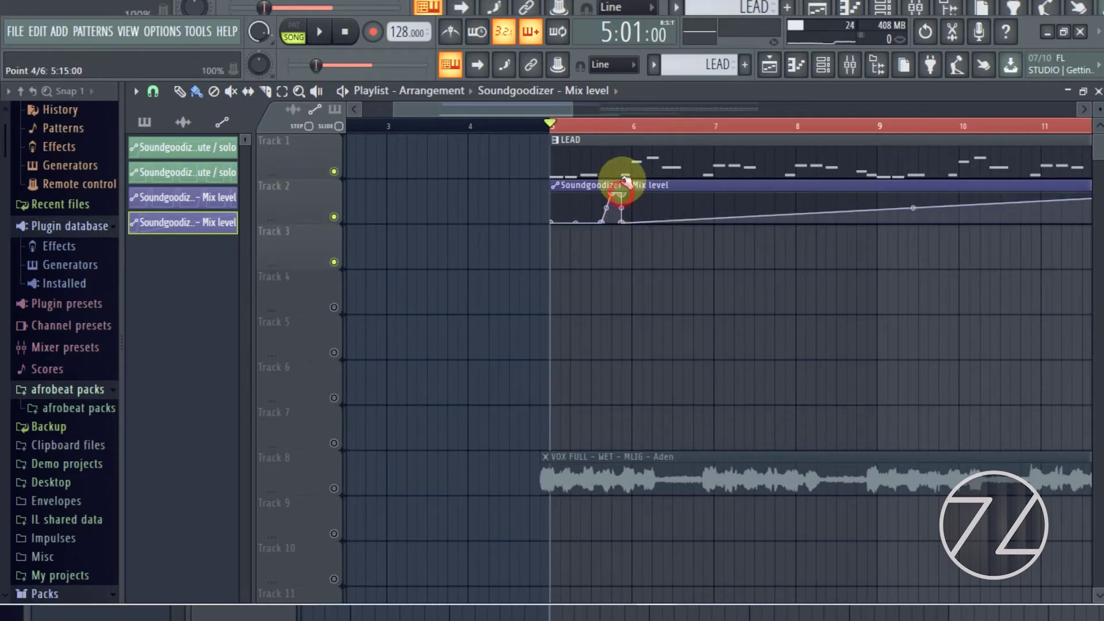
{"action": "left_click_drag", "start_coordinate": [626, 182], "coordinate": [625, 186]}
Step: Flatten the first pulse and draw a second pulse that drops back to zero
{"action": "right_click", "coordinate": [682, 223]}
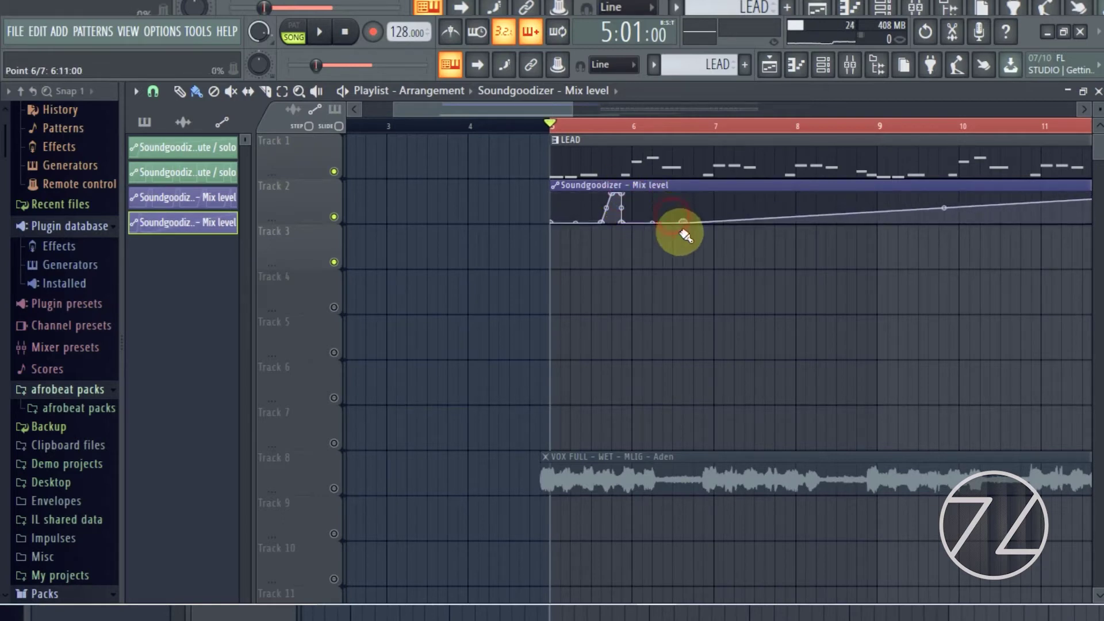
{"action": "mouse_move", "coordinate": [577, 106]}
{"action": "left_mouse_down"}
{"action": "mouse_move", "coordinate": [657, 107]}
{"action": "mouse_move", "coordinate": [548, 106]}
{"action": "left_mouse_up"}
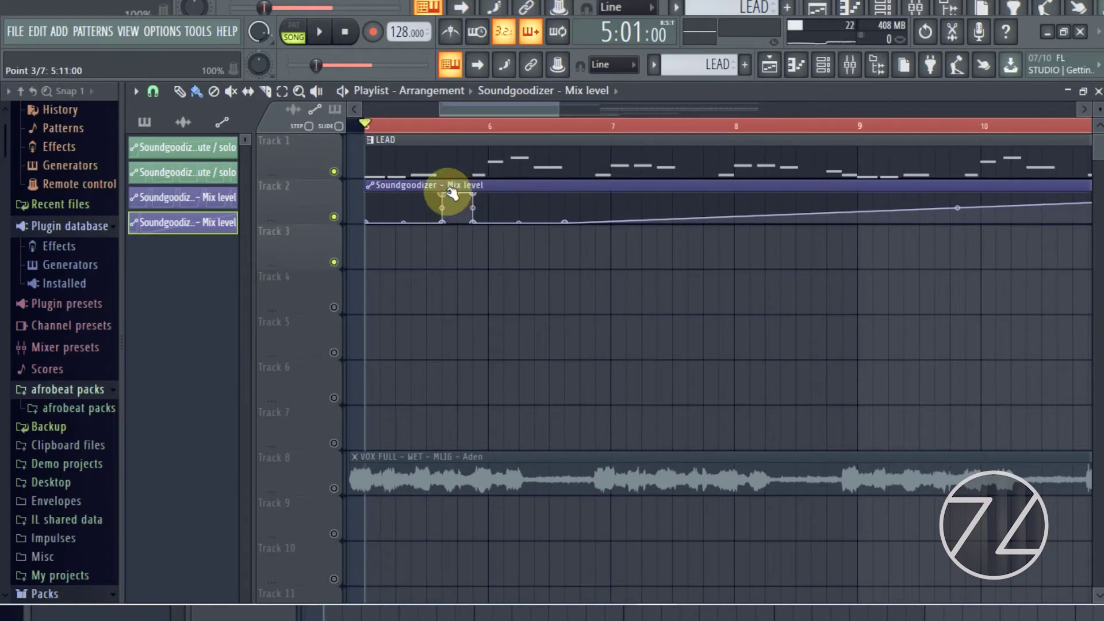
{"action": "left_click_drag", "start_coordinate": [452, 191], "coordinate": [456, 192]}
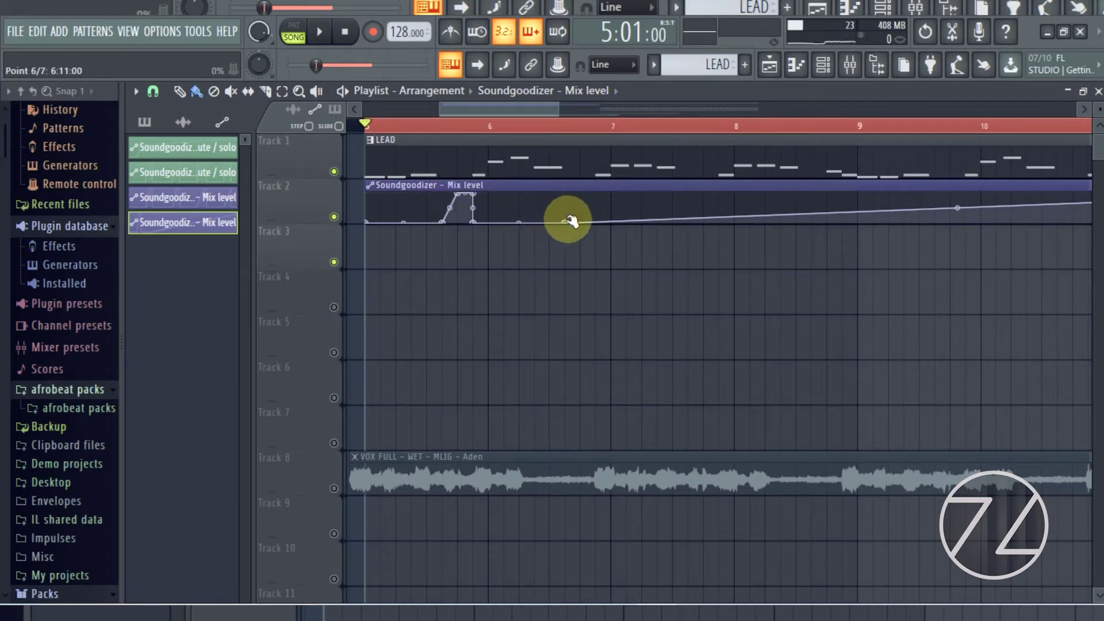
{"action": "left_click_drag", "start_coordinate": [588, 223], "coordinate": [564, 178]}
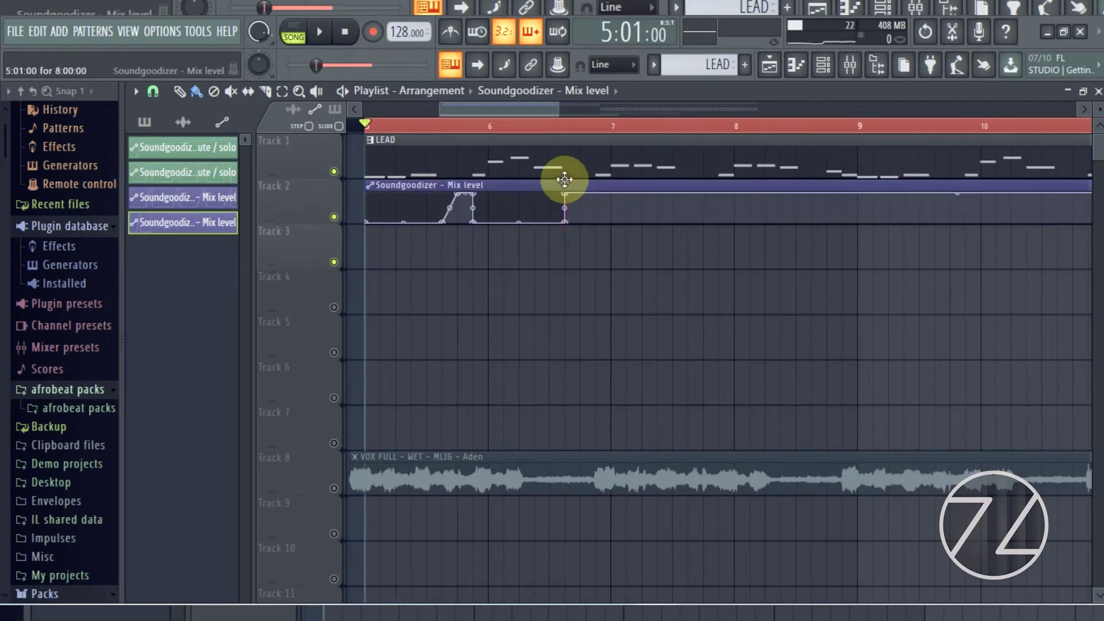
{"action": "right_click", "coordinate": [600, 194]}
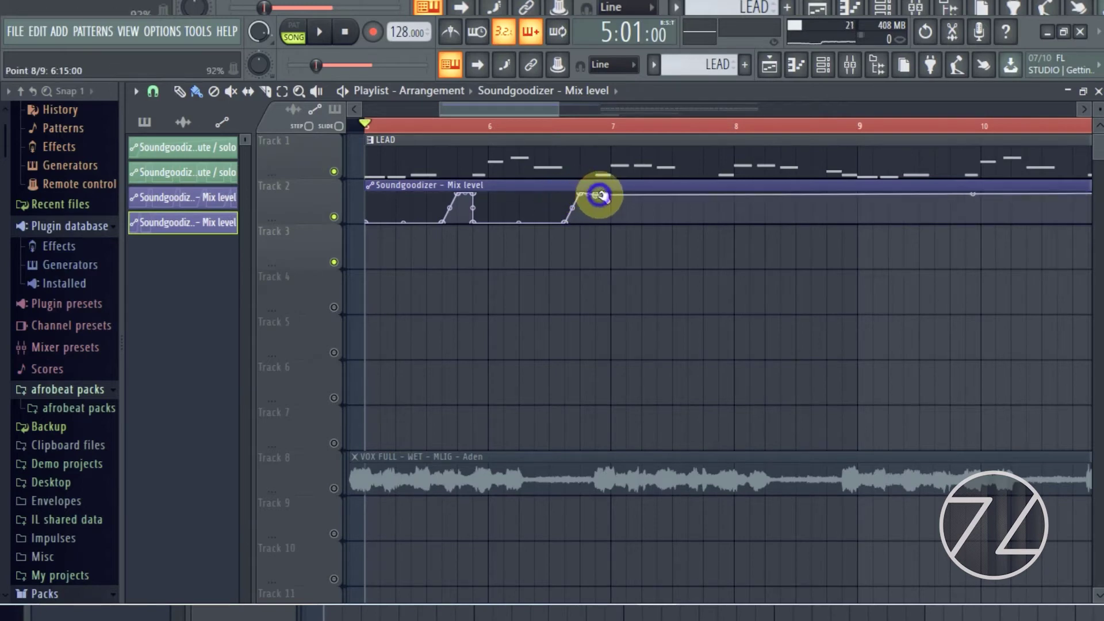
{"action": "right_click", "coordinate": [613, 193]}
{"action": "left_click_drag", "start_coordinate": [613, 197], "coordinate": [604, 253]}
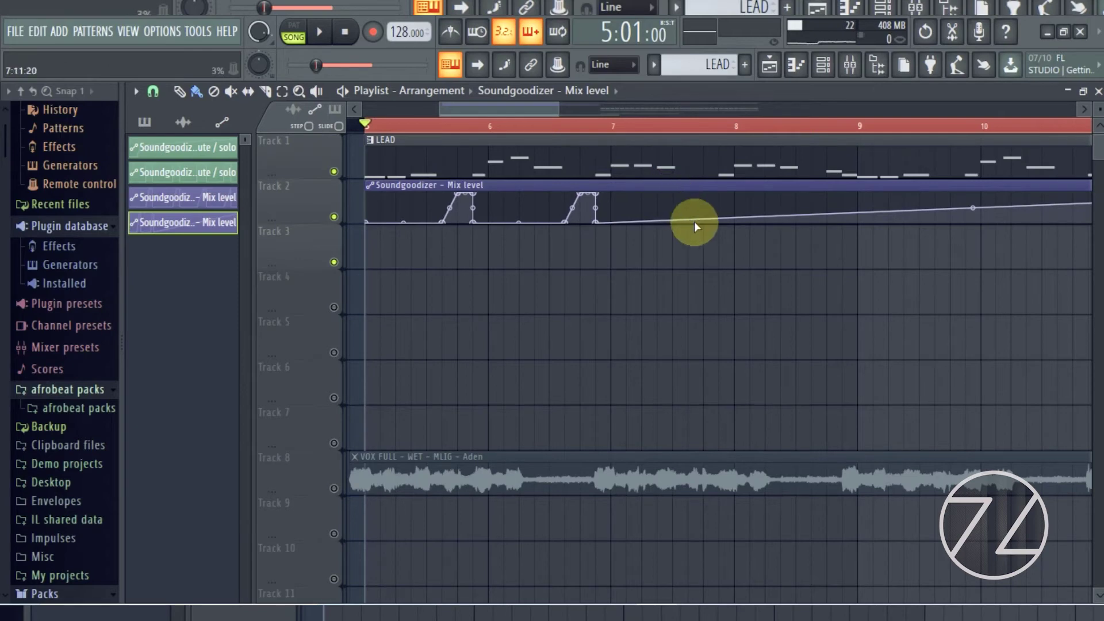
{"action": "mouse_move", "coordinate": [676, 220]}
{"action": "left_mouse_down"}
{"action": "mouse_move", "coordinate": [681, 235]}
{"action": "mouse_move", "coordinate": [690, 196]}
{"action": "left_mouse_up"}
Step: Draw the third pulse up to full level near bar 8, undoing an accidental clip deletion
{"action": "right_click", "coordinate": [708, 192]}
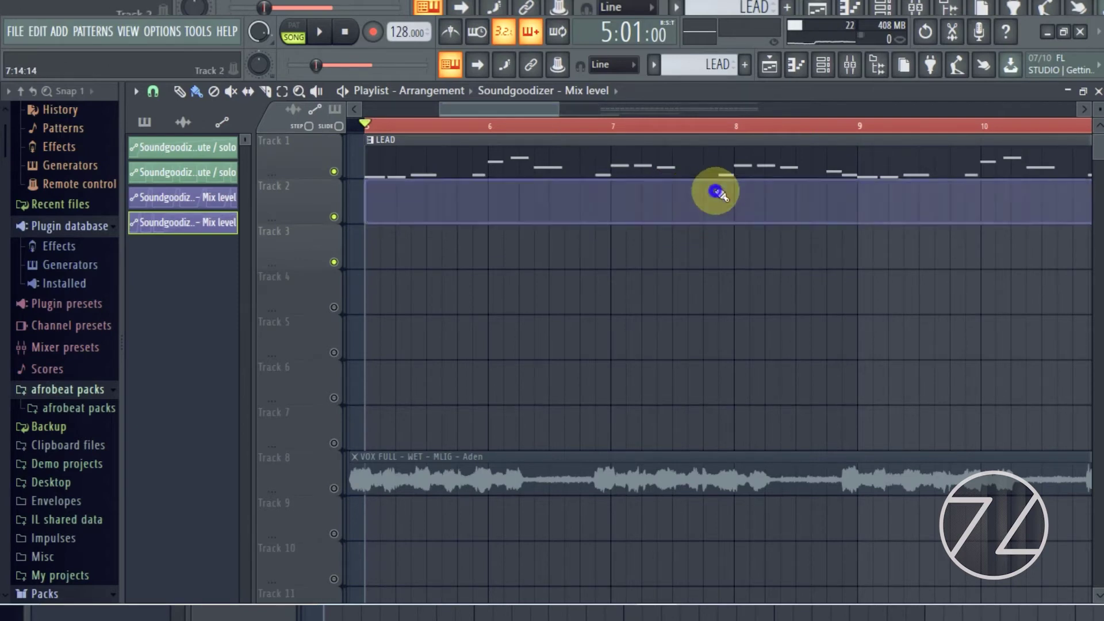
{"action": "key", "text": "ctrl+z"}
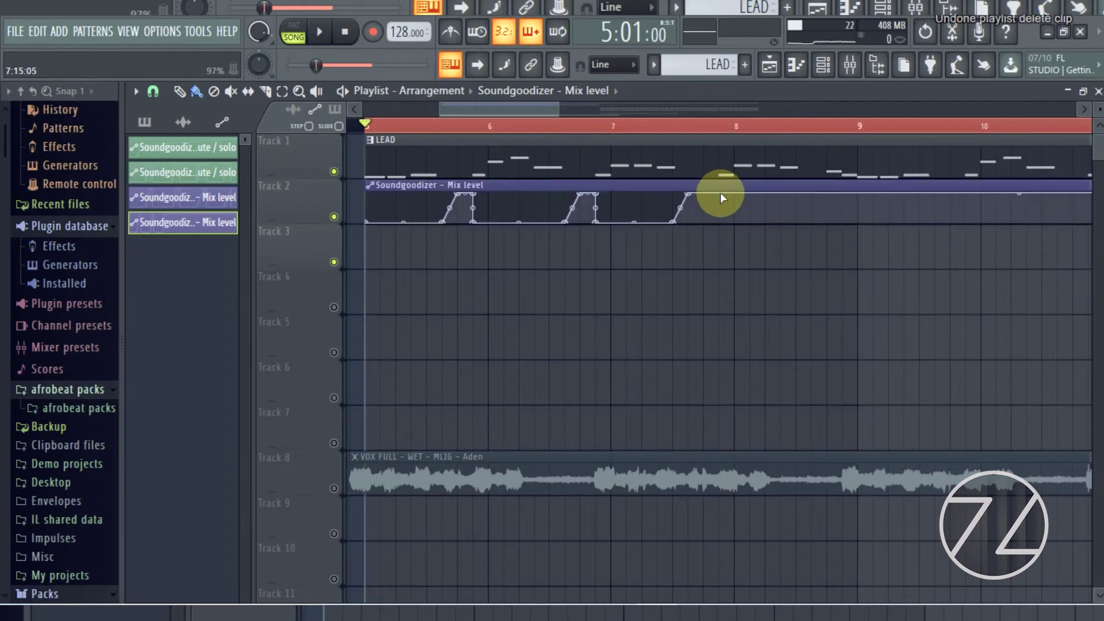
{"action": "left_click_drag", "start_coordinate": [720, 192], "coordinate": [708, 222]}
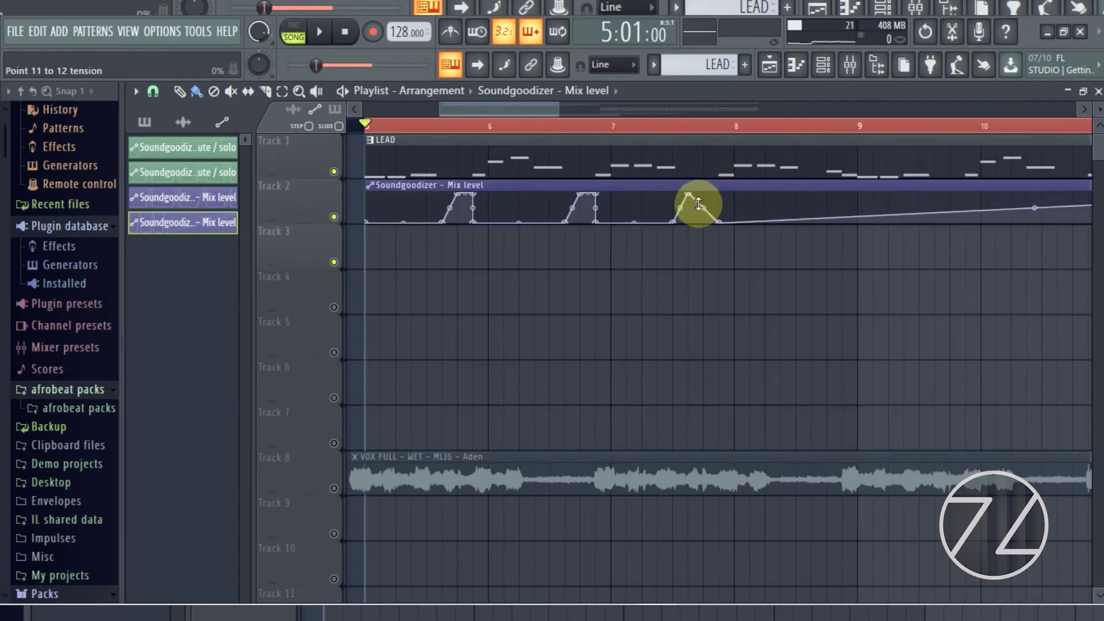
{"action": "mouse_move", "coordinate": [722, 221]}
{"action": "left_mouse_down"}
{"action": "mouse_move", "coordinate": [715, 194]}
{"action": "mouse_move", "coordinate": [728, 198]}
{"action": "mouse_move", "coordinate": [720, 223]}
{"action": "mouse_move", "coordinate": [719, 209]}
{"action": "left_mouse_up"}
{"action": "left_click", "coordinate": [735, 193]}
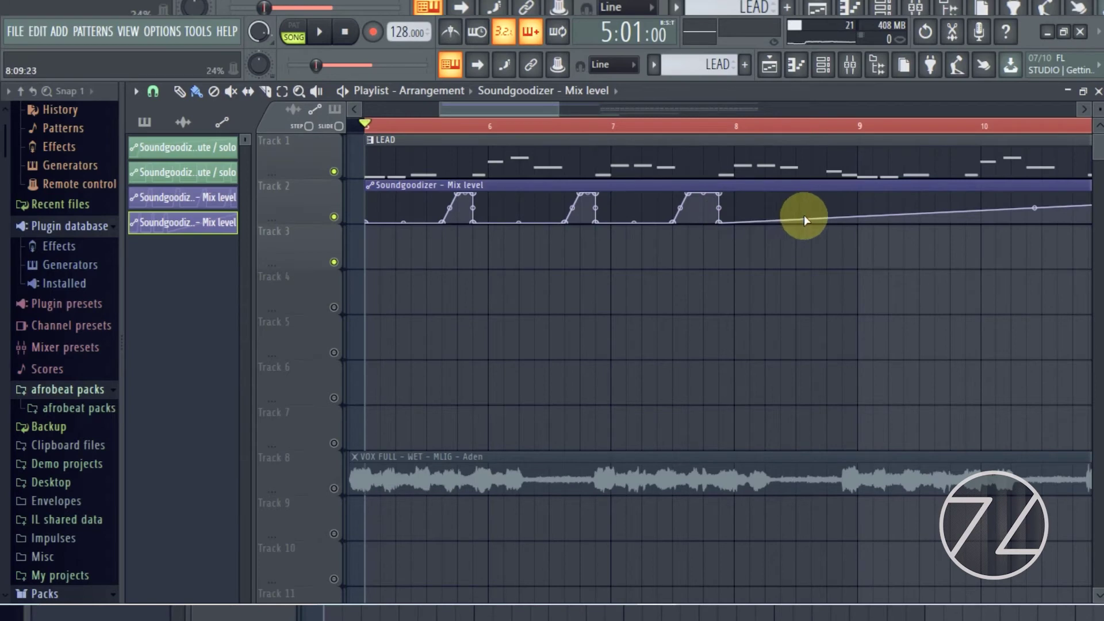
Step: Draw the fourth pulse up to full level and back to zero
{"action": "left_click_drag", "start_coordinate": [808, 217], "coordinate": [811, 222]}
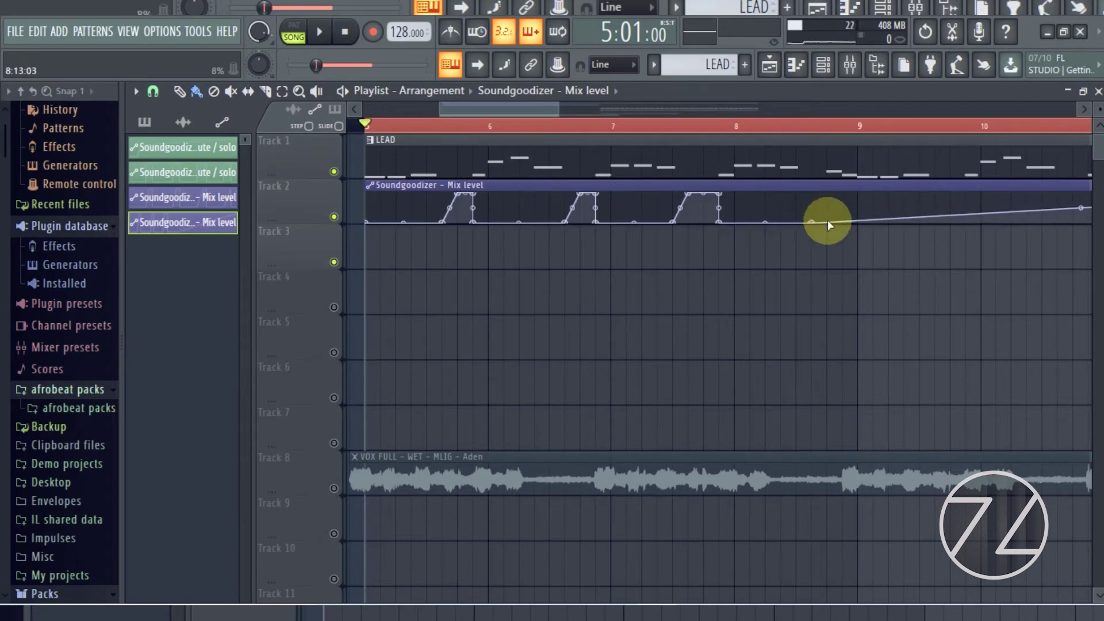
{"action": "left_click_drag", "start_coordinate": [843, 223], "coordinate": [812, 193]}
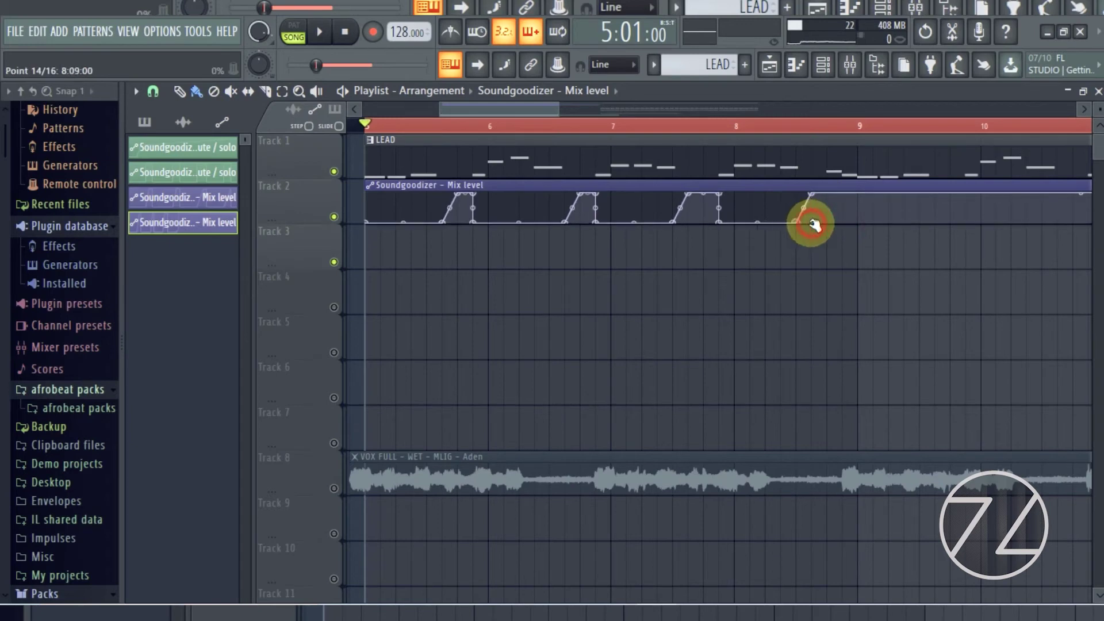
{"action": "left_click", "coordinate": [827, 197]}
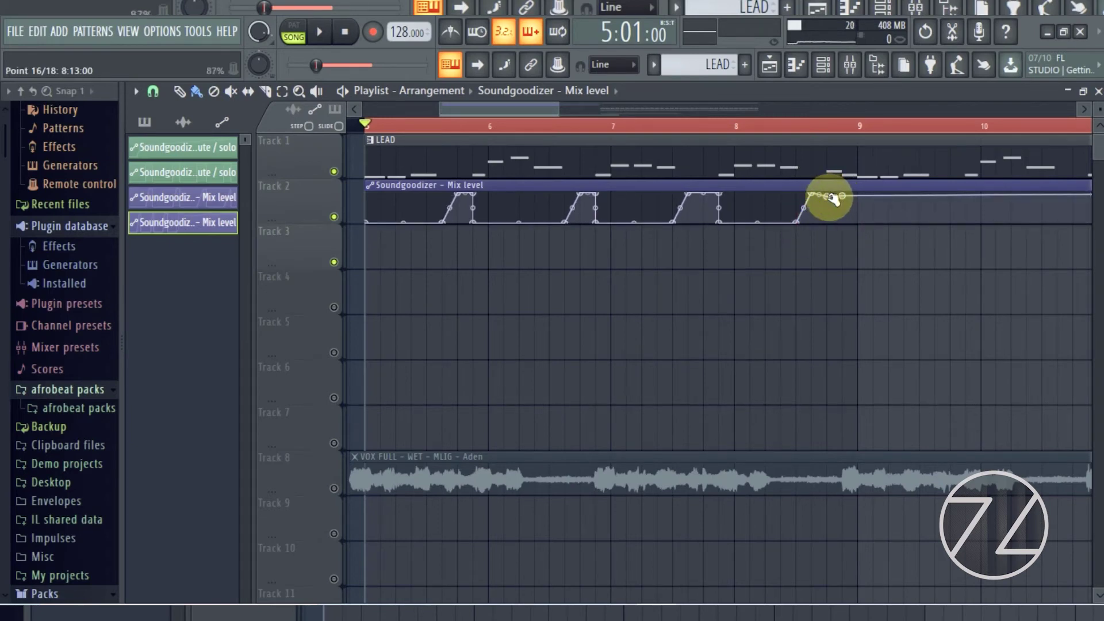
{"action": "left_click_drag", "start_coordinate": [843, 199], "coordinate": [828, 225]}
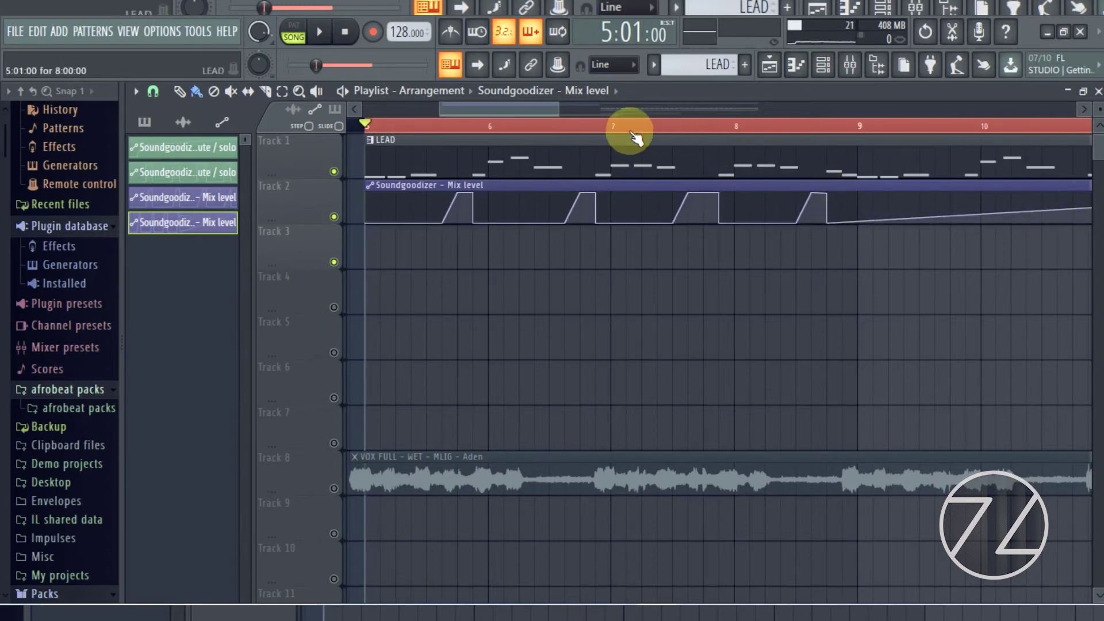
{"action": "left_click_drag", "start_coordinate": [558, 105], "coordinate": [707, 112]}
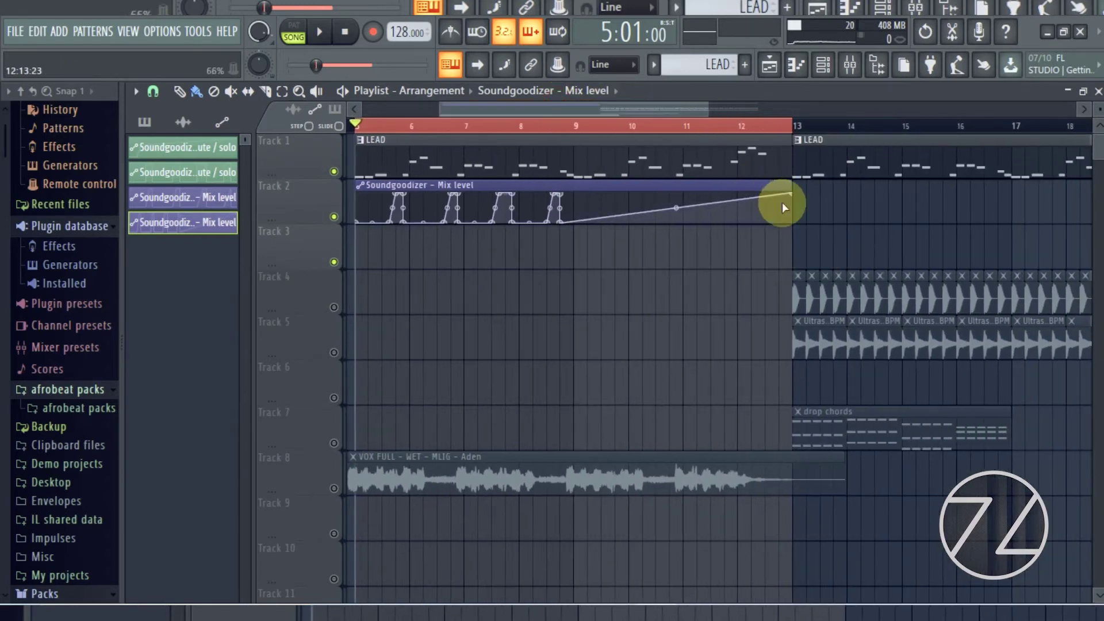
Step: Trim the Mix level clip to end at bar 9 and duplicate it from bar 9
{"action": "left_click_drag", "start_coordinate": [795, 195], "coordinate": [553, 187]}
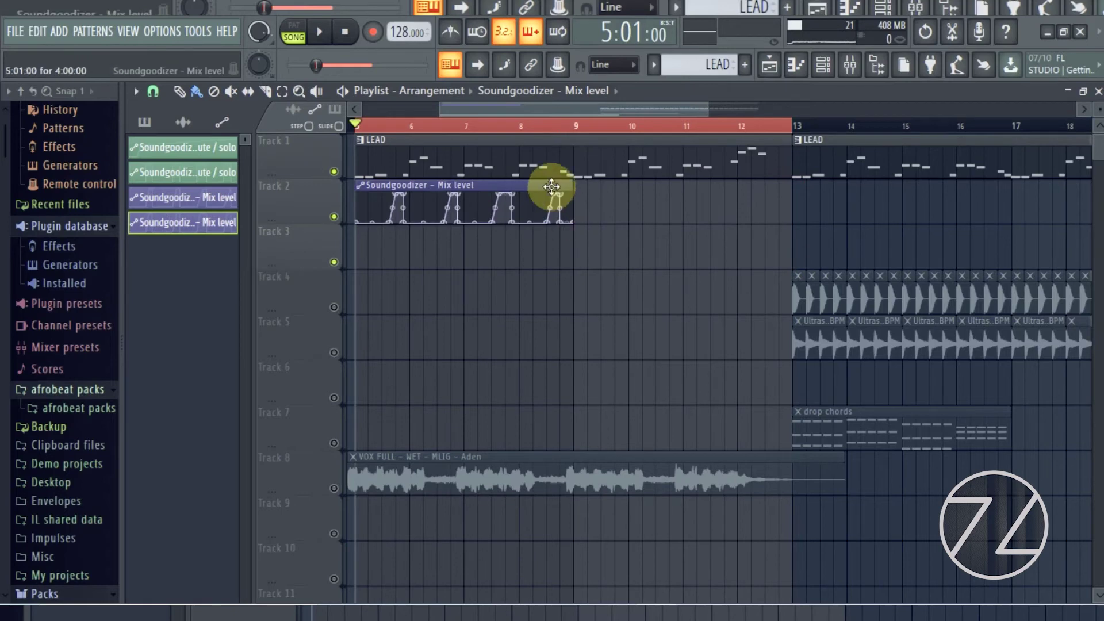
{"action": "left_click", "coordinate": [576, 188]}
{"action": "key", "text": "space"}
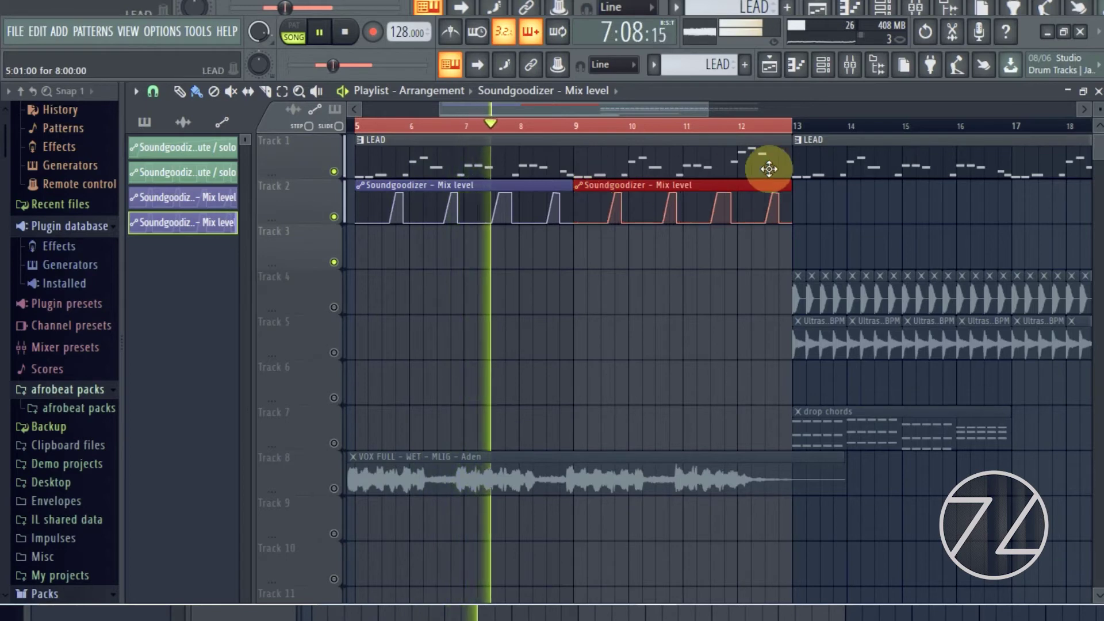
Step: Raise the LEAD BUS Soundgoodizer amount and return to the Playlist
{"action": "left_click", "coordinate": [850, 65]}
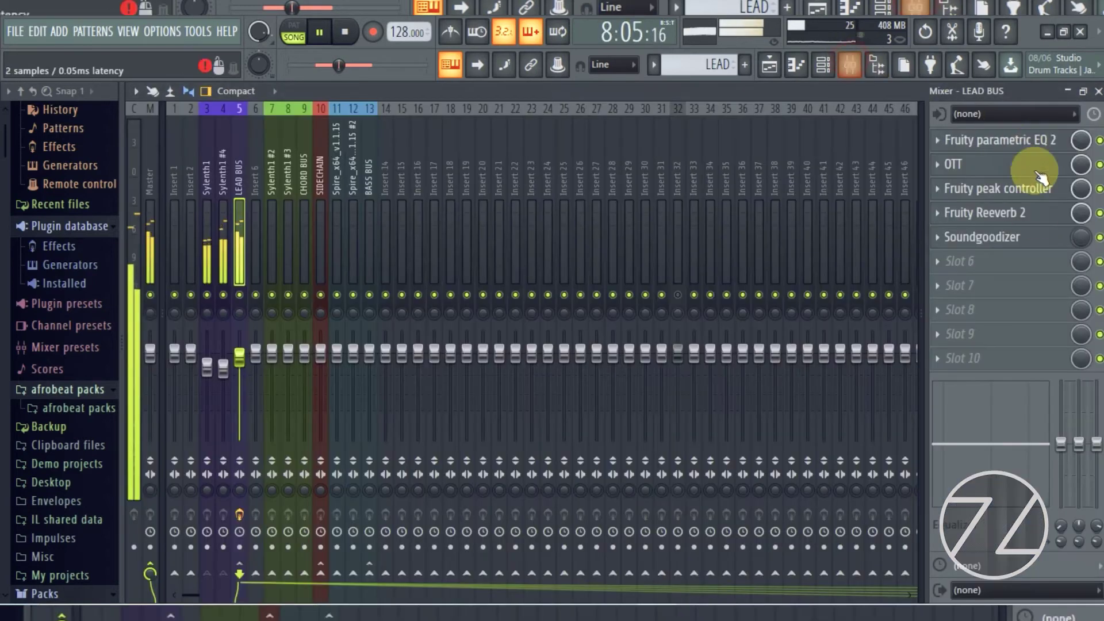
{"action": "left_click", "coordinate": [1027, 238]}
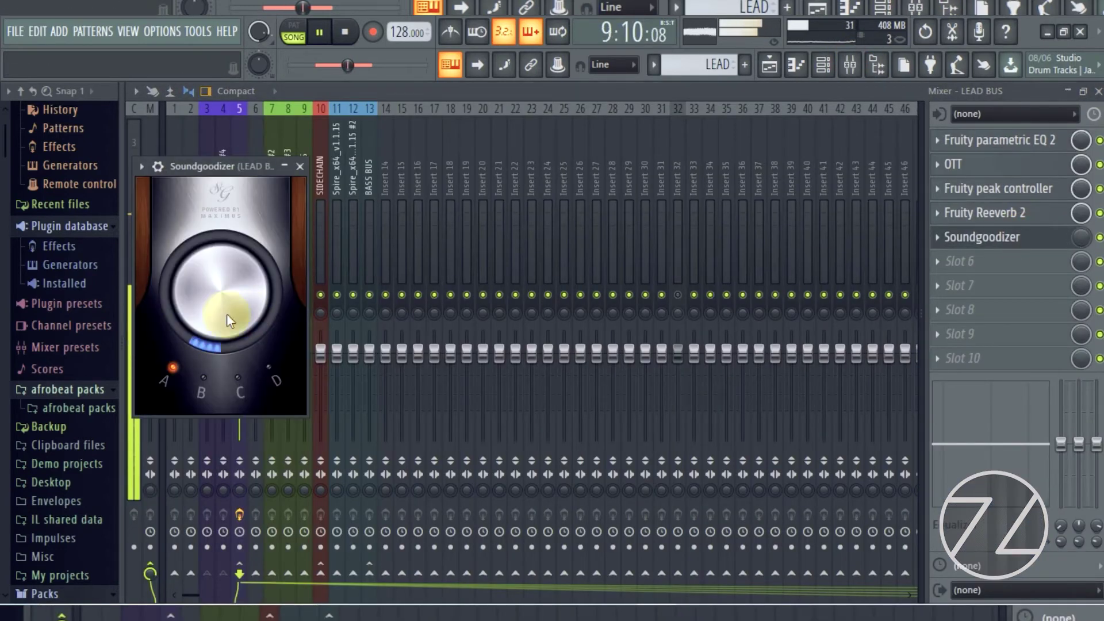
{"action": "left_click_drag", "start_coordinate": [227, 313], "coordinate": [228, 287]}
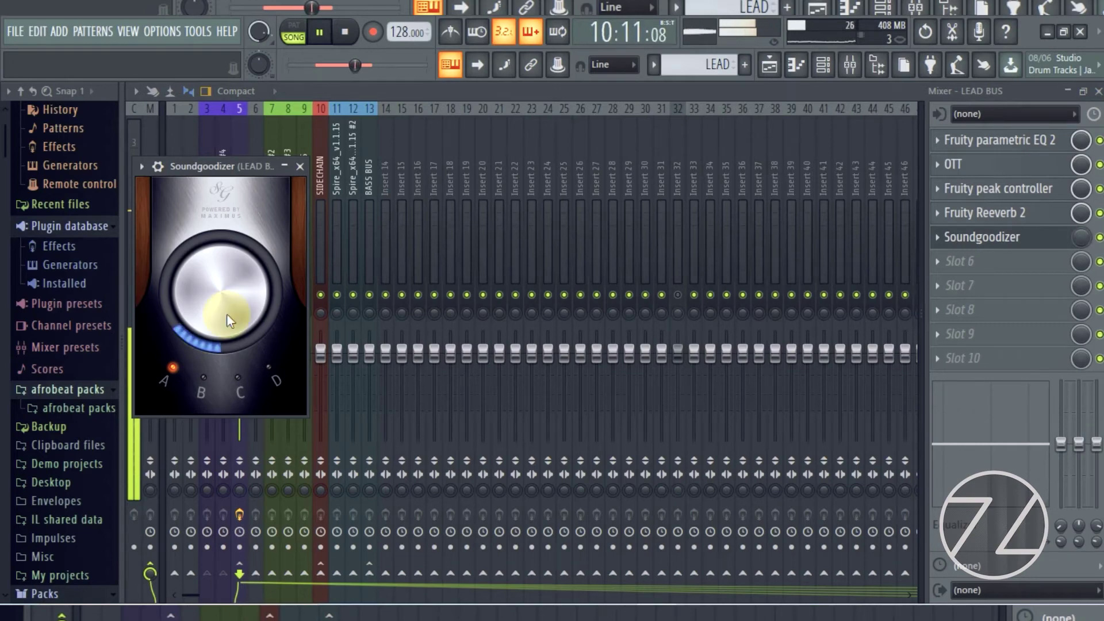
{"action": "left_click", "coordinate": [300, 166]}
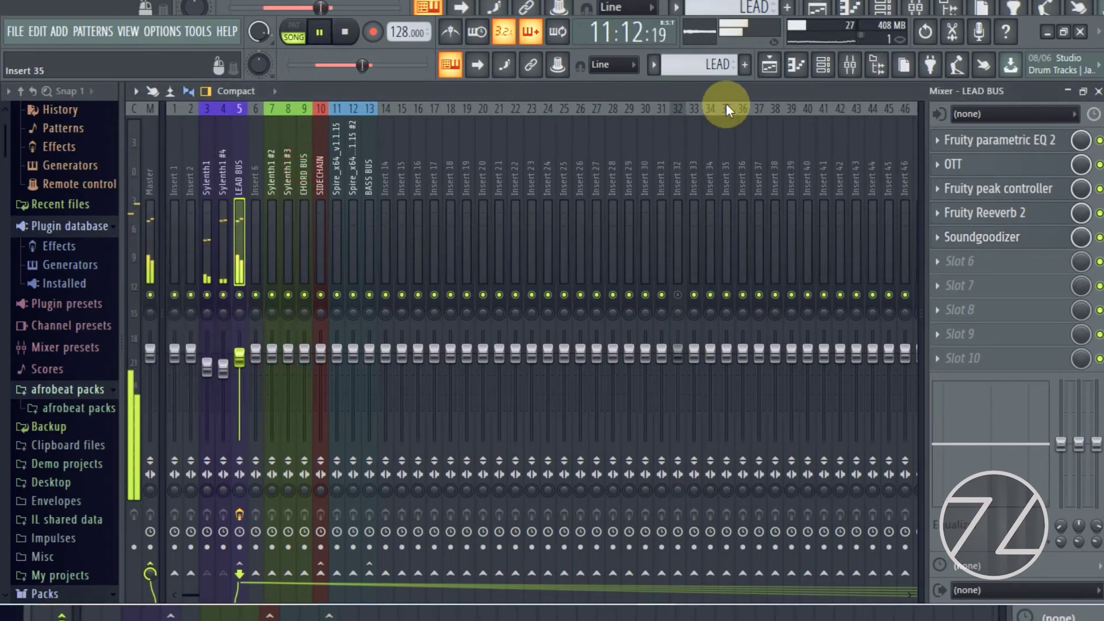
{"action": "left_click", "coordinate": [764, 68]}
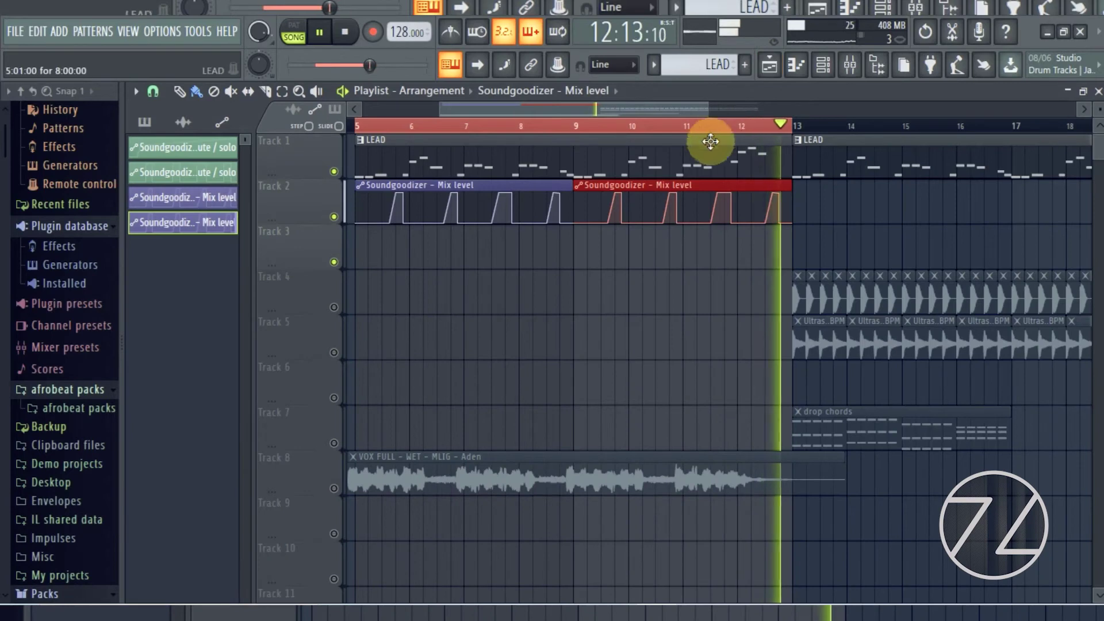
{"action": "key", "text": "space"}
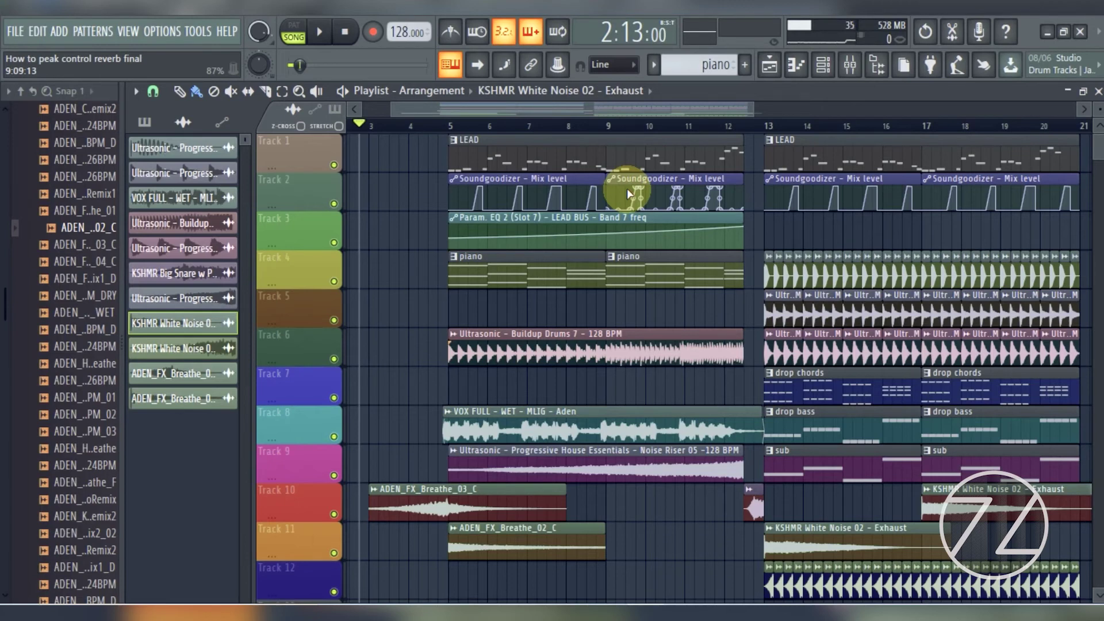
Step: Play the full arrangement through the drop to bar 21, then stop
{"action": "key", "text": "space"}
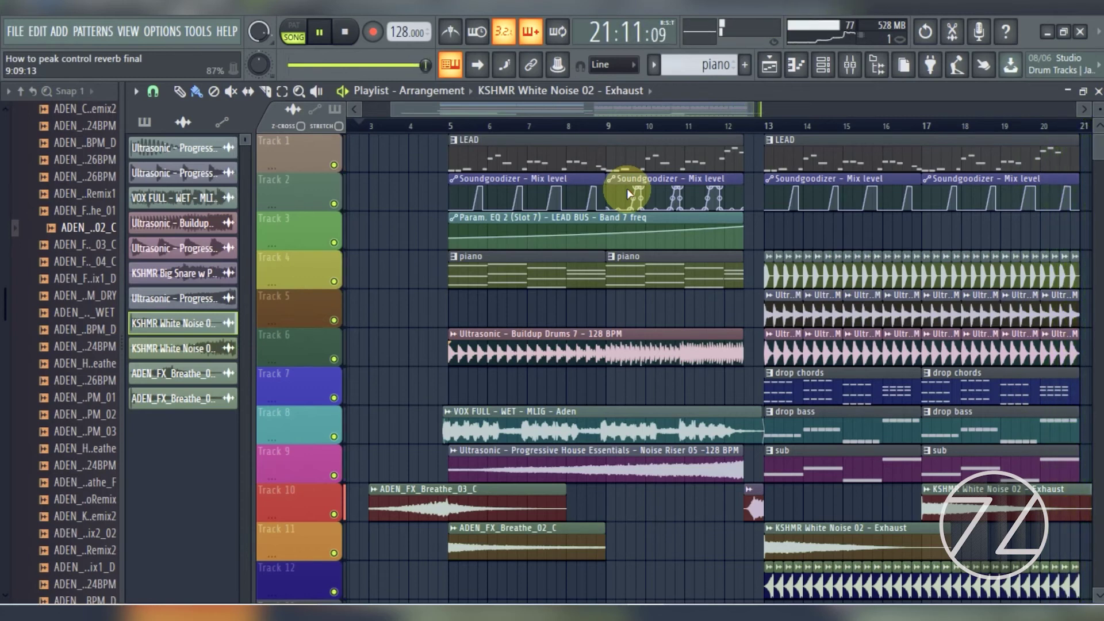
{"action": "key", "text": "space"}
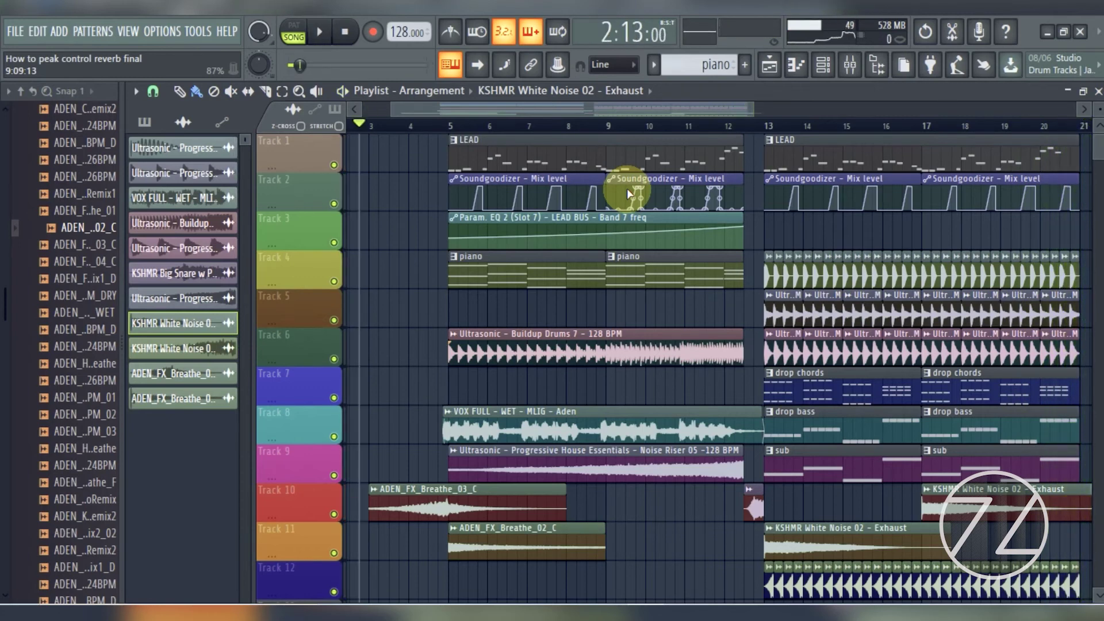